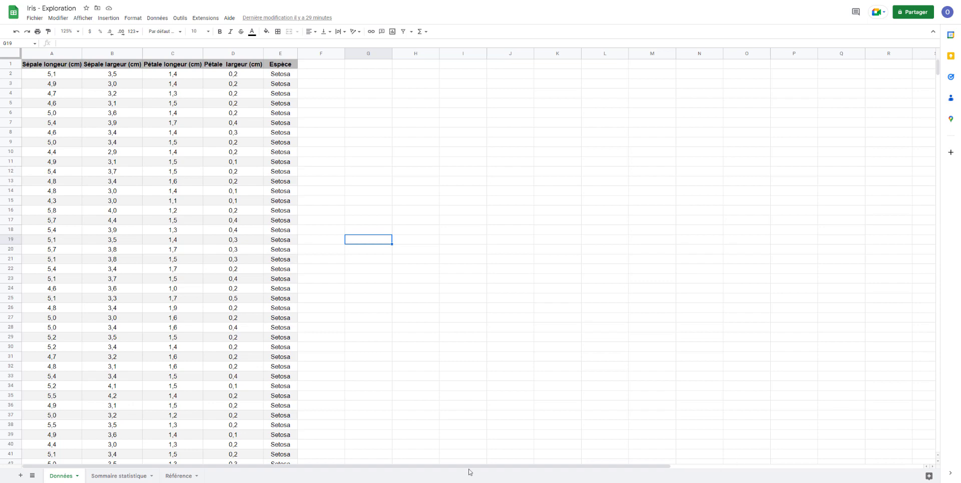
# Step: Duplicate the Données sheet and move the copy to just after the Sommaire statistique sheet
pyautogui.rightClick(63, 478)
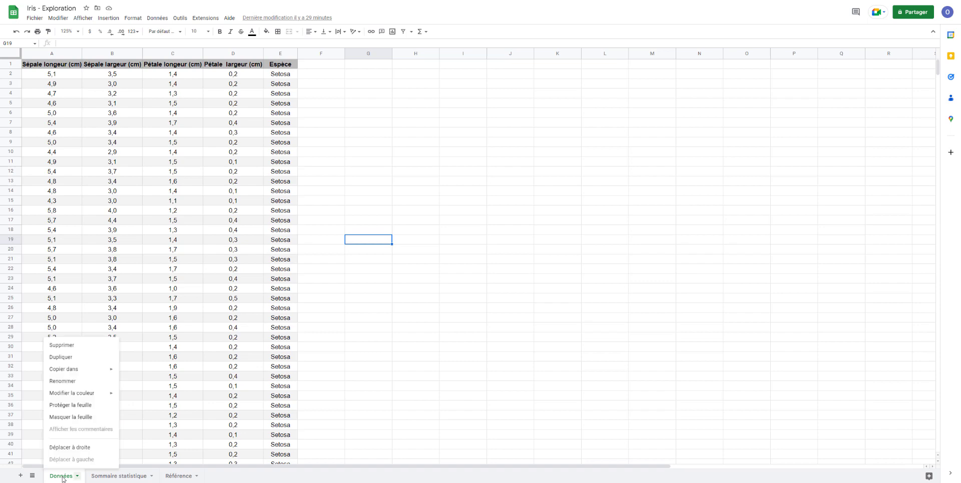
pyautogui.click(68, 358)
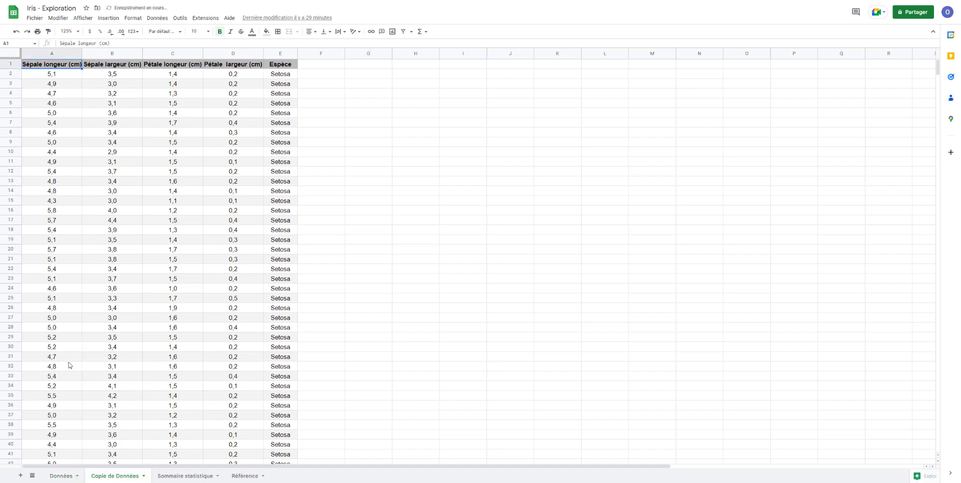
pyautogui.moveTo(118, 476); pyautogui.dragTo(188, 481)
# Step: Rename the duplicated sheet as "Tableau de fréquence"
pyautogui.rightClick(188, 479)
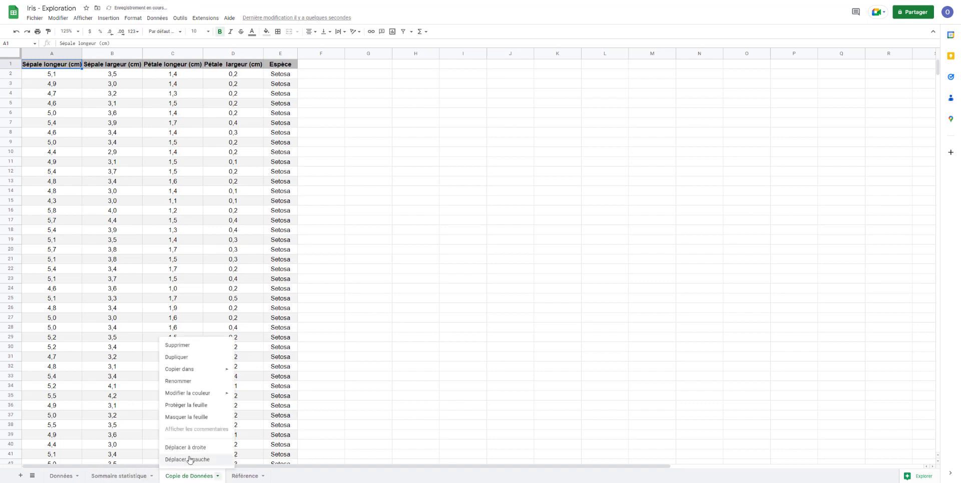
pyautogui.click(185, 381)
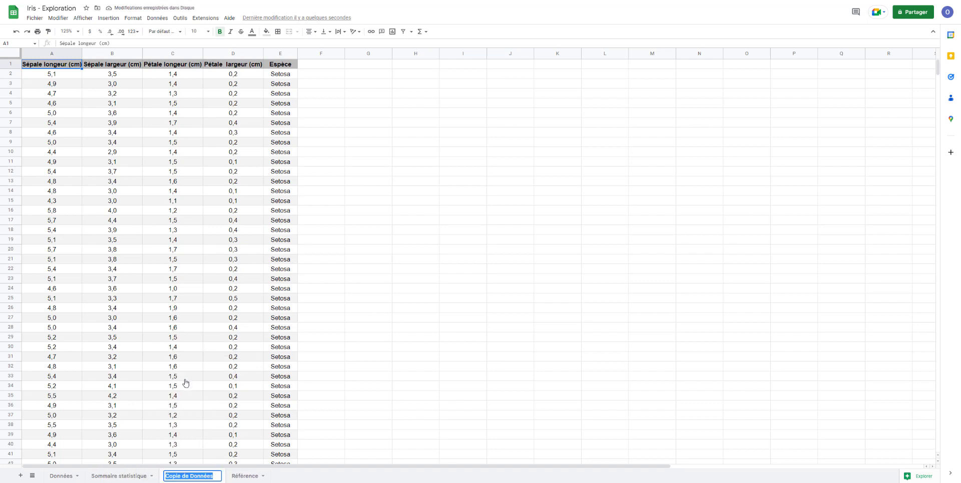
pyautogui.write('Tablea')
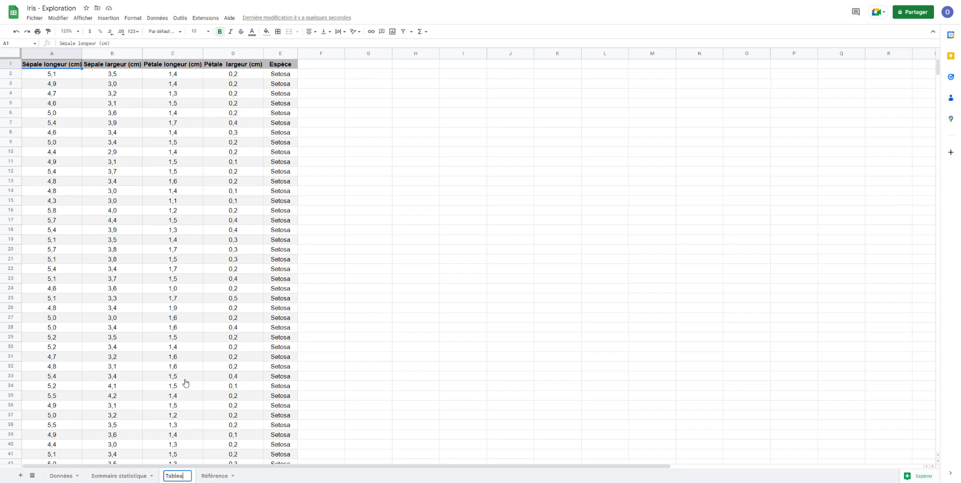
pyautogui.write('u de fréquence')
pyautogui.press('Return')
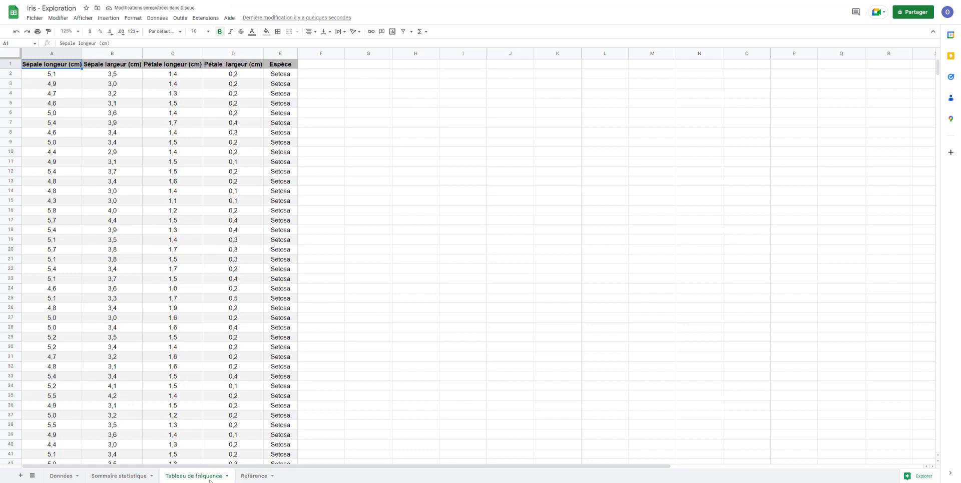
# Step: Enter the header "Espèce" in H6 and the first species, "Setosa", in H7
pyautogui.click(428, 115)
pyautogui.write('Esp')
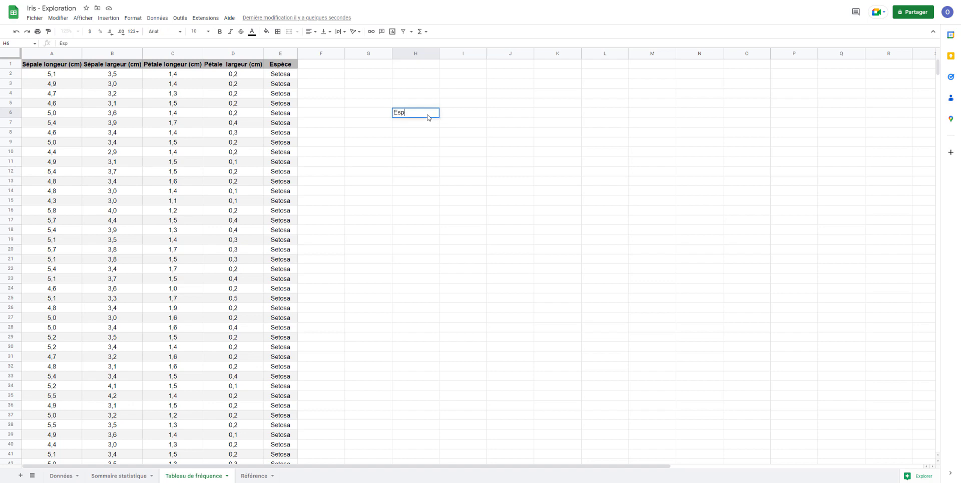
pyautogui.write('èce')
pyautogui.press('Return')
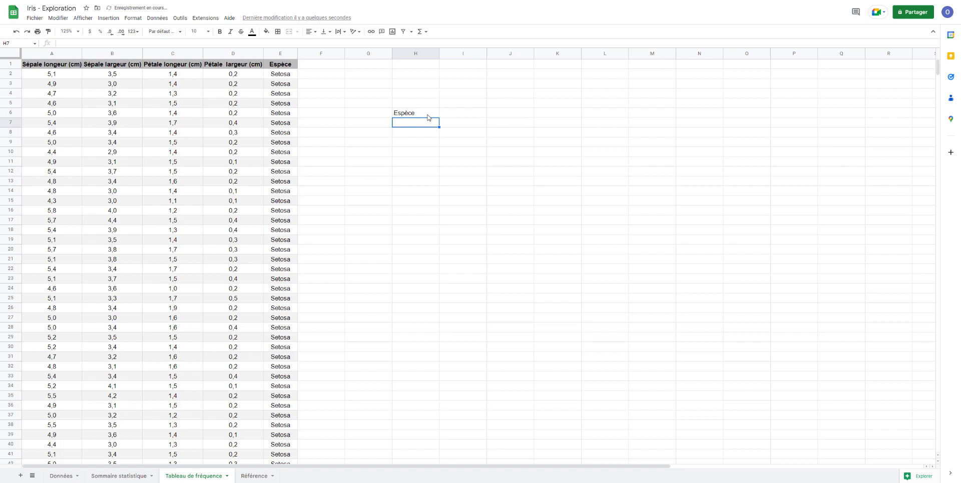
pyautogui.write('Setose')
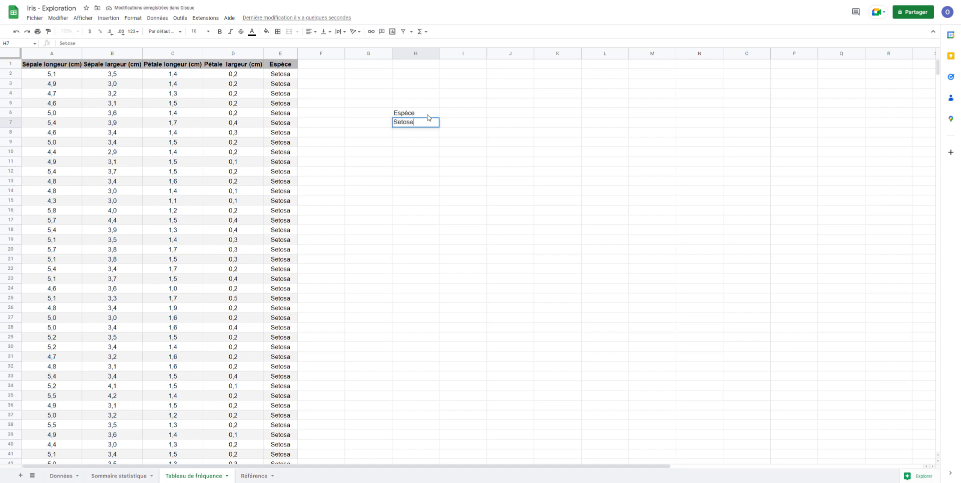
pyautogui.press('Return')
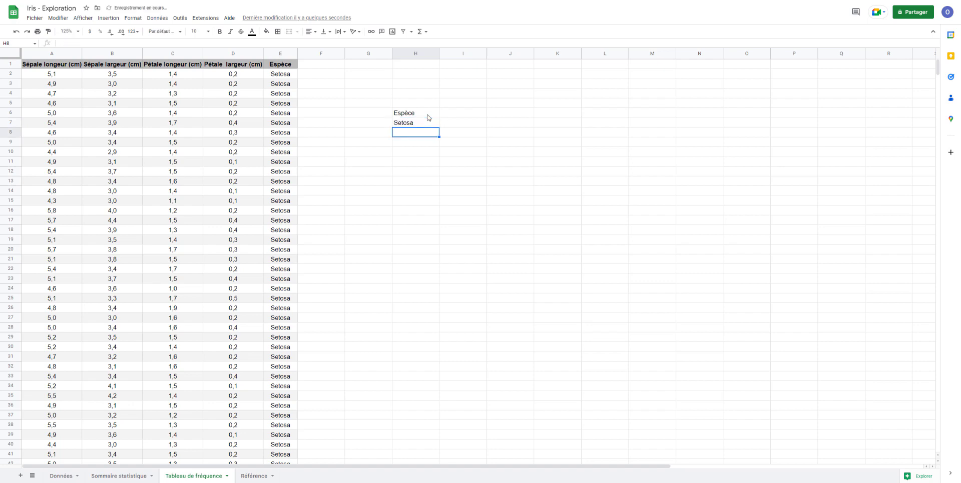
# Step: Copy the species name Versicolor from the Espèce column and paste it as values only into H8
pyautogui.scroll(-10, 202, 212)
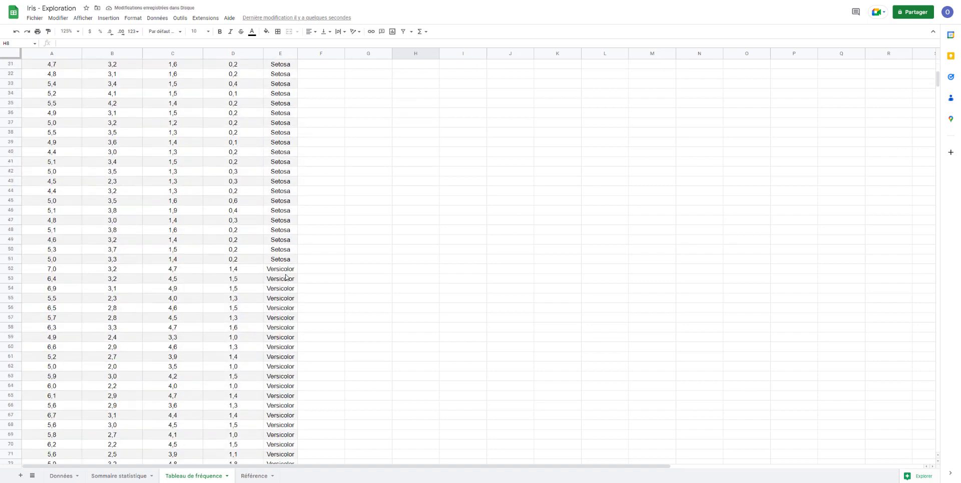
pyautogui.click(287, 272)
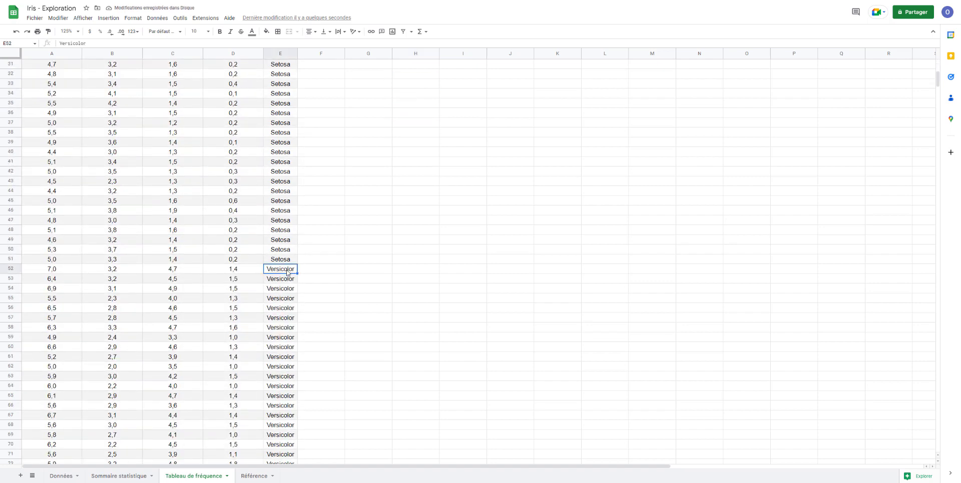
pyautogui.hotkey('ctrl', 'c')
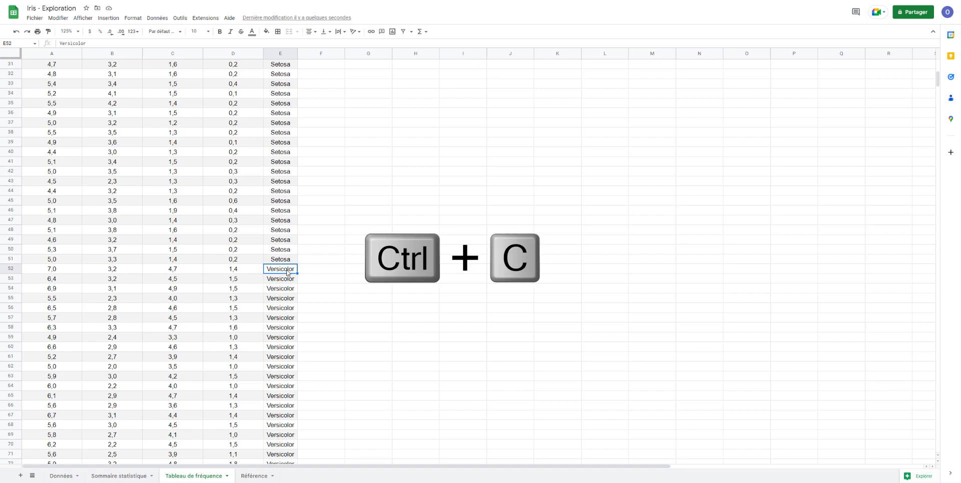
pyautogui.rightClick(288, 273)
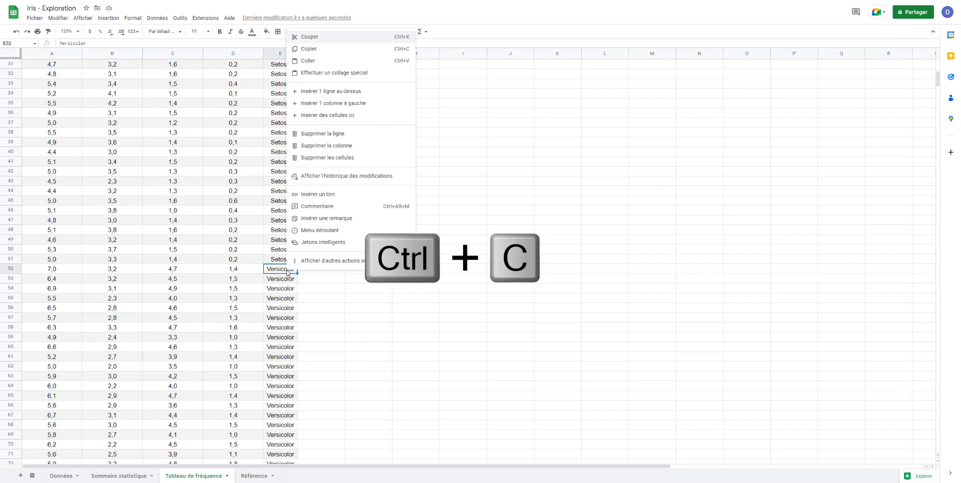
pyautogui.click(308, 49)
pyautogui.scroll(1, 366, 131)
pyautogui.scroll(10, 365, 132)
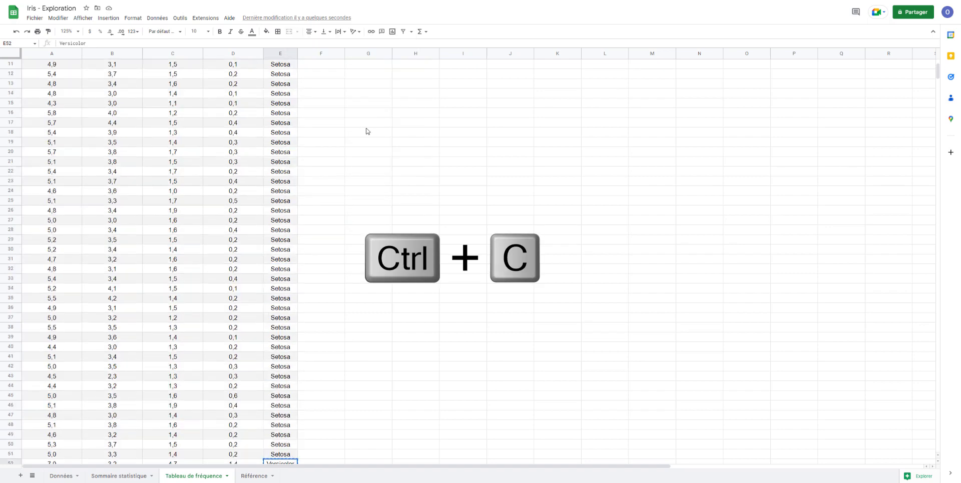
pyautogui.click(410, 134)
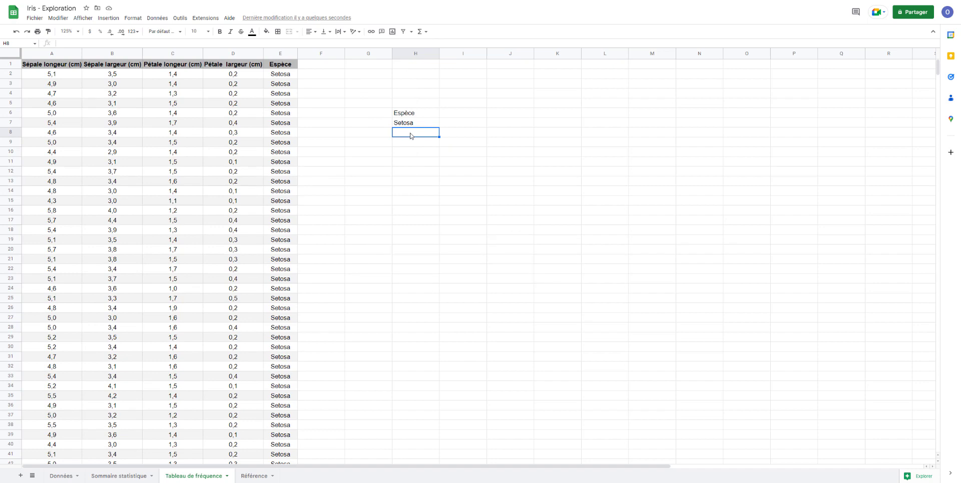
pyautogui.rightClick(410, 135)
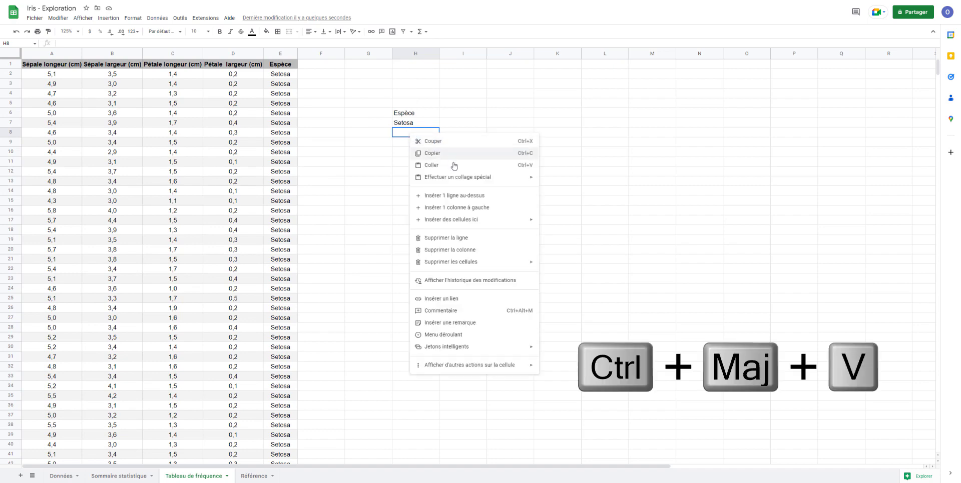
pyautogui.moveTo(459, 181)
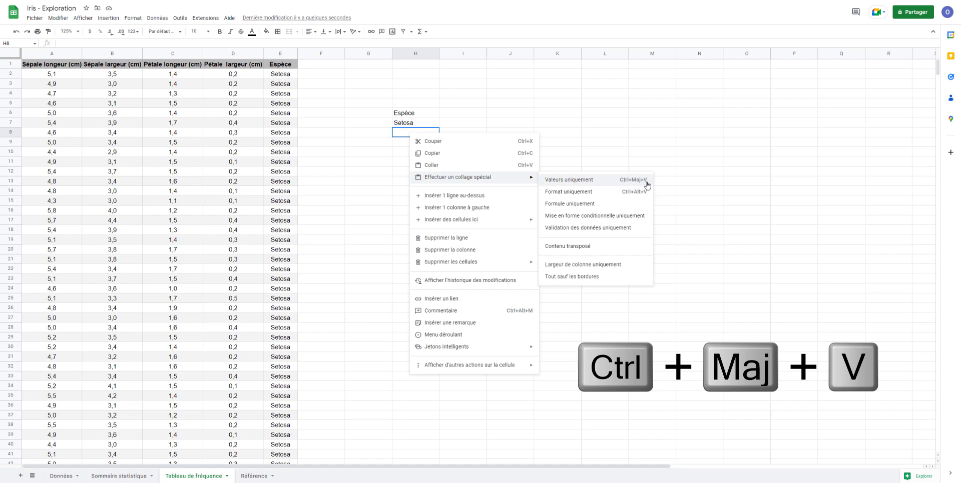
pyautogui.click(403, 134)
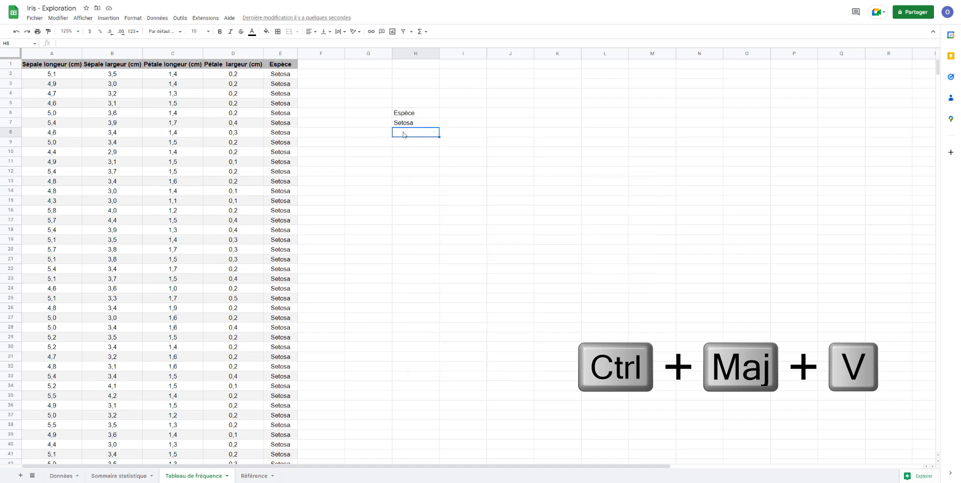
pyautogui.hotkey('ctrl', 'shift', 'v')
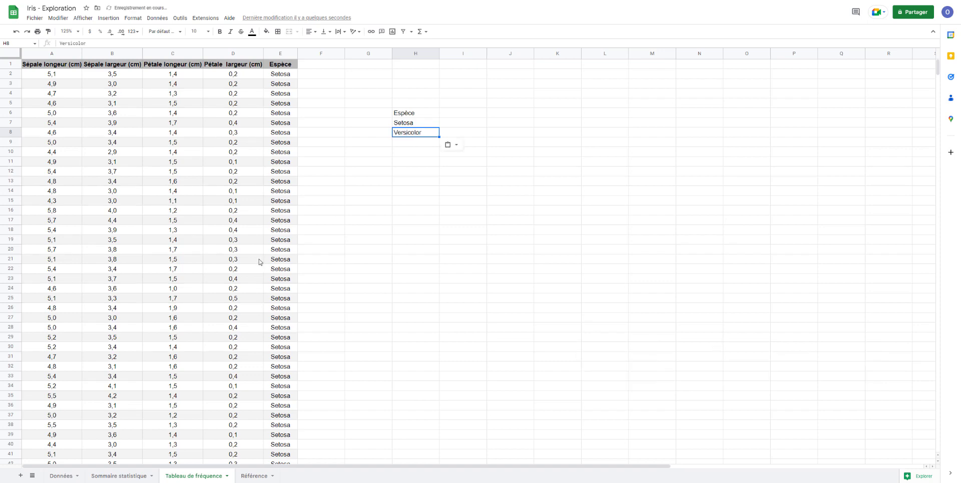
# Step: Copy the species name Virginica from the Espèce column and paste it as values only into H9
pyautogui.scroll(-10, 256, 261)
pyautogui.scroll(-7, 260, 262)
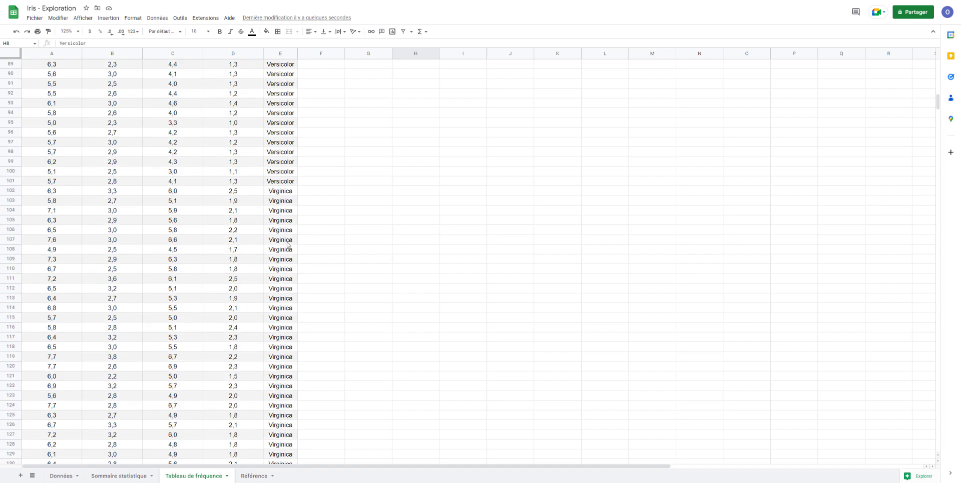
pyautogui.click(291, 241)
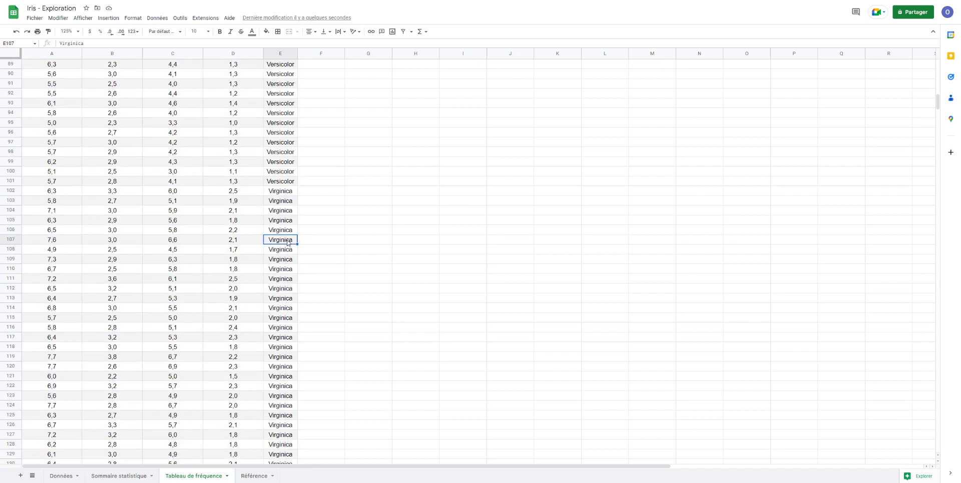
pyautogui.scroll(17, 385, 213)
pyautogui.click(386, 213)
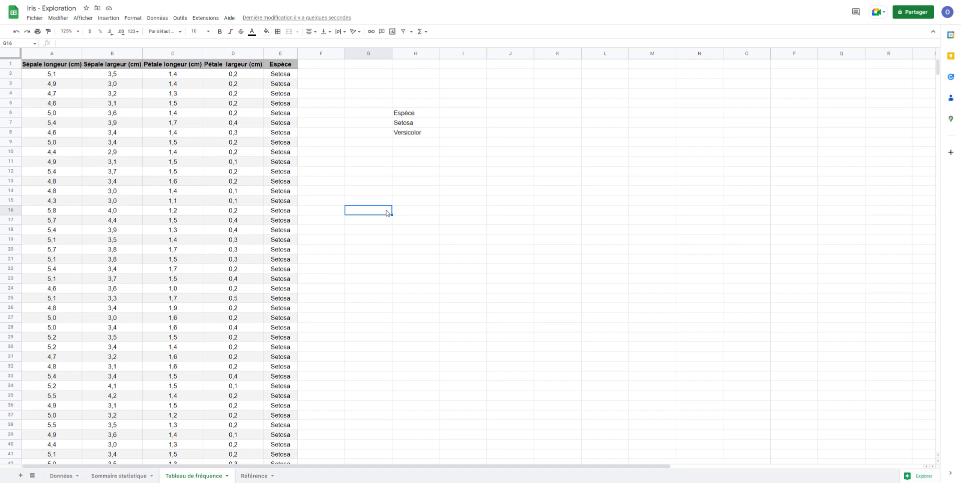
pyautogui.click(408, 146)
pyautogui.hotkey('ctrl', 'v')
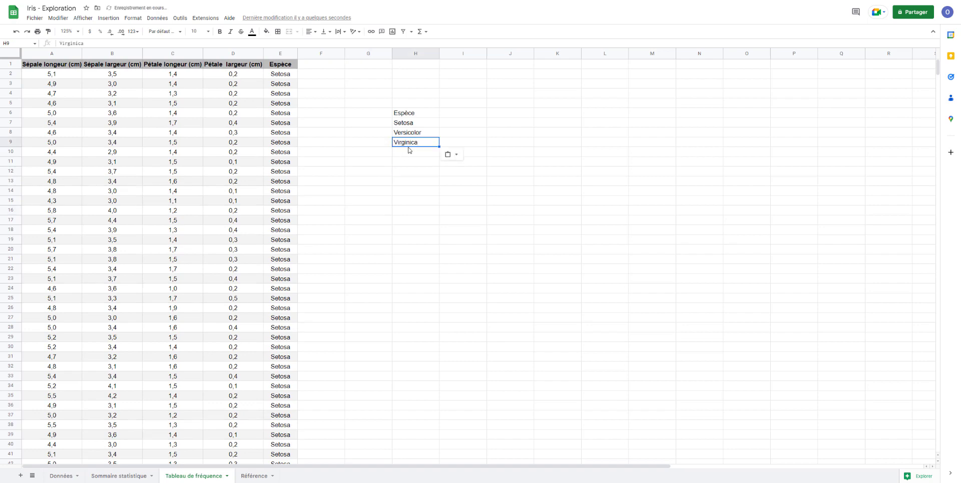
# Step: Enter the header "n" in I6 beside the Espèce header
pyautogui.moveTo(415, 123); pyautogui.dragTo(415, 146)
pyautogui.click(451, 118)
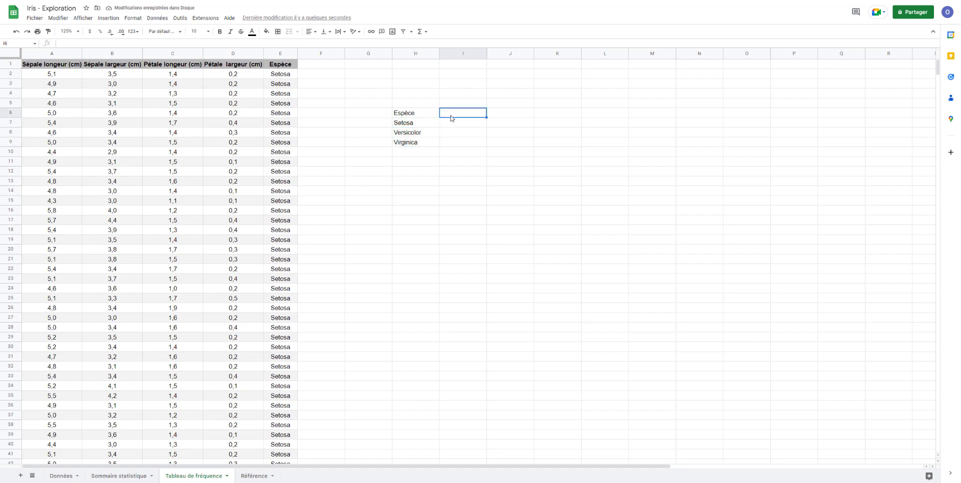
pyautogui.write('n')
# Step: Start an NB.SI formula in I7 with the Espèce column data E2:E151 as its range
pyautogui.click(451, 122)
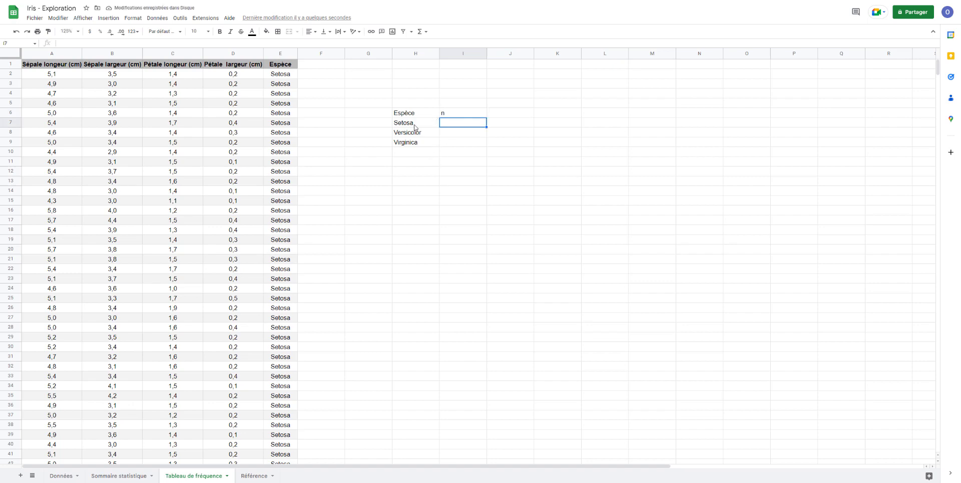
pyautogui.write('=')
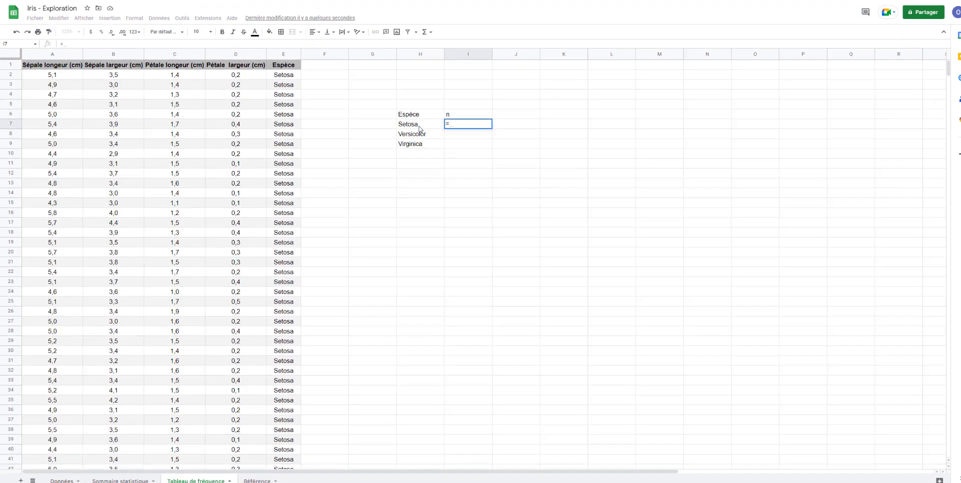
pyautogui.write('nb')
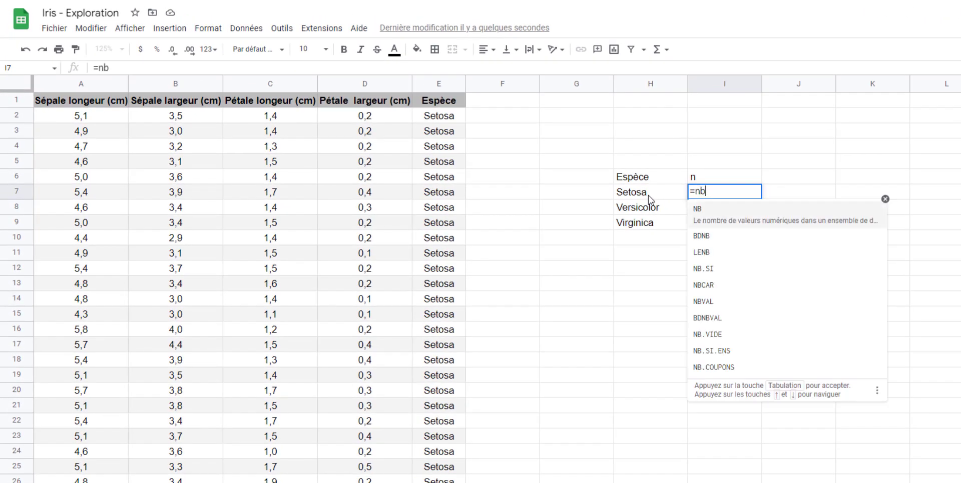
pyautogui.write('.s')
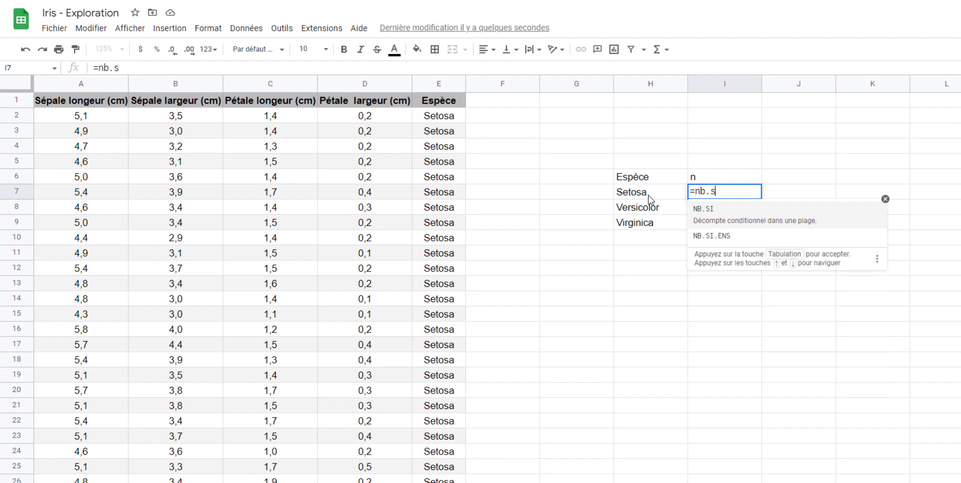
pyautogui.click(770, 226)
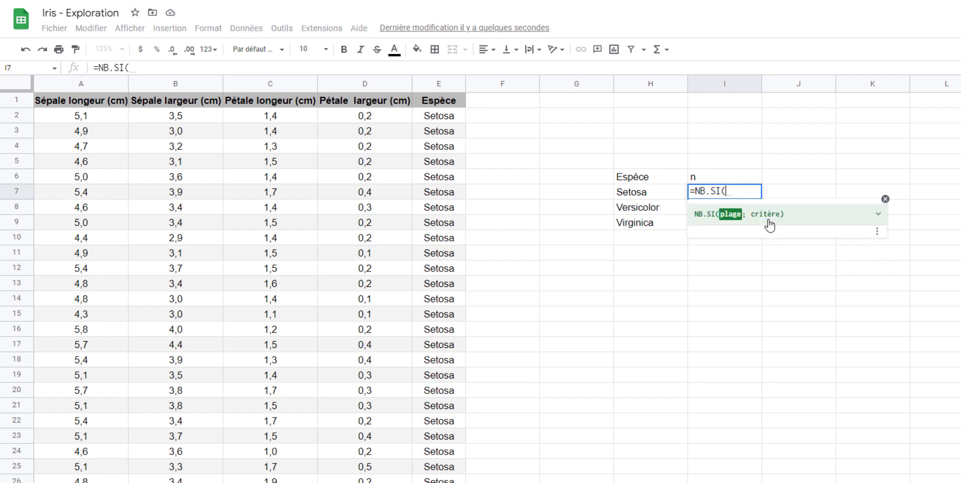
pyautogui.click(437, 119)
pyautogui.moveTo(437, 120)
pyautogui.mouseDown()
pyautogui.moveTo(441, 146)
pyautogui.moveTo(450, 122)
pyautogui.mouseUp()
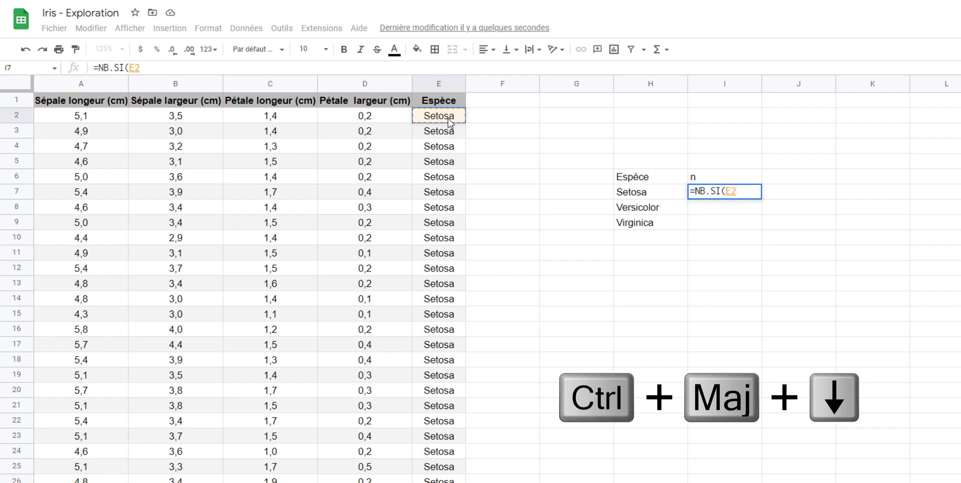
pyautogui.hotkey('ctrl', 'shift', 'Down')
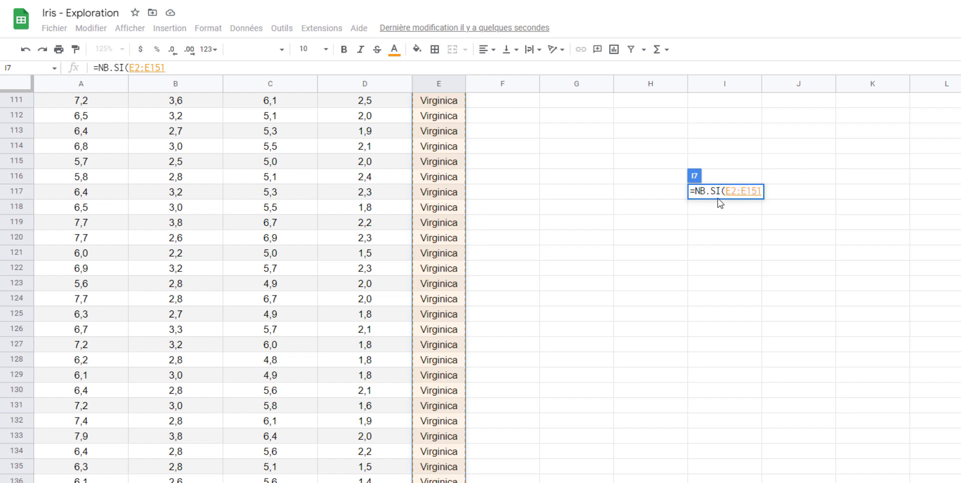
pyautogui.scroll(20, 653, 244)
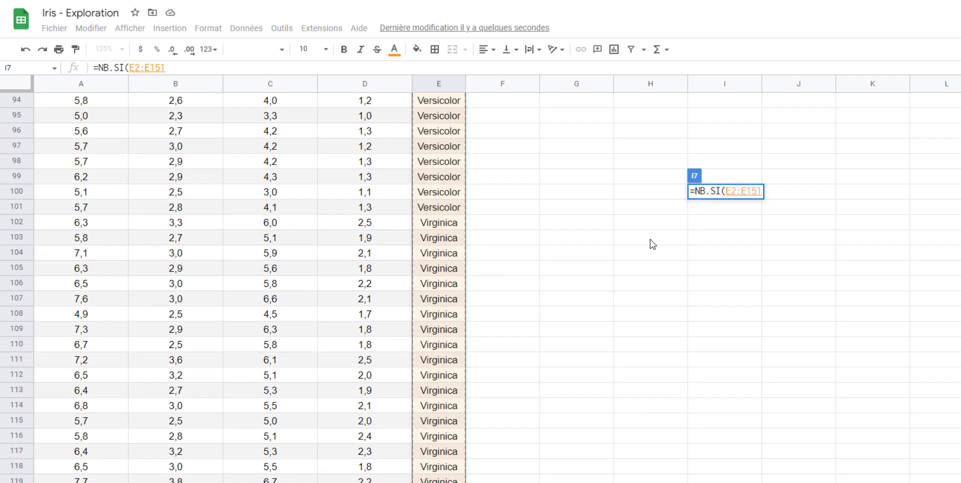
pyautogui.scroll(10, 652, 245)
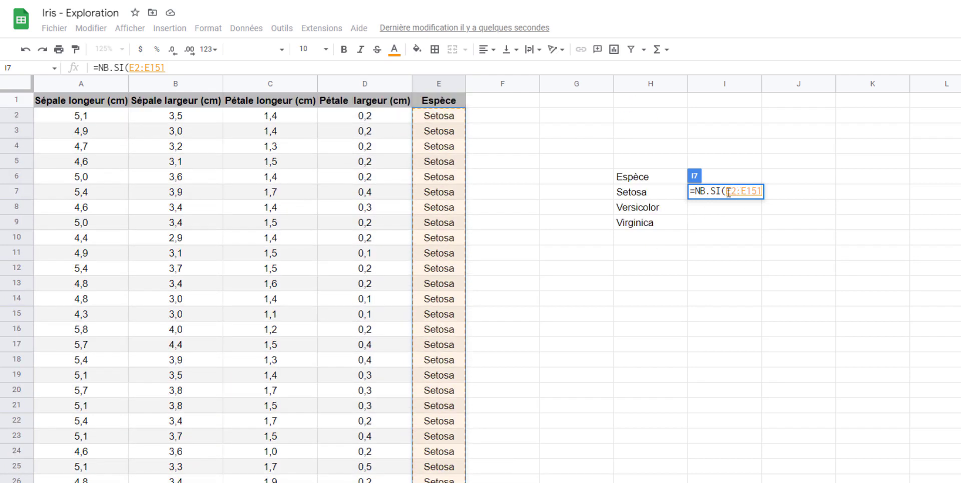
# Step: Make the range in the I7 formula absolute as $E$2:$E$151 and complete the formula with H7 as the criterion
pyautogui.press('F4')
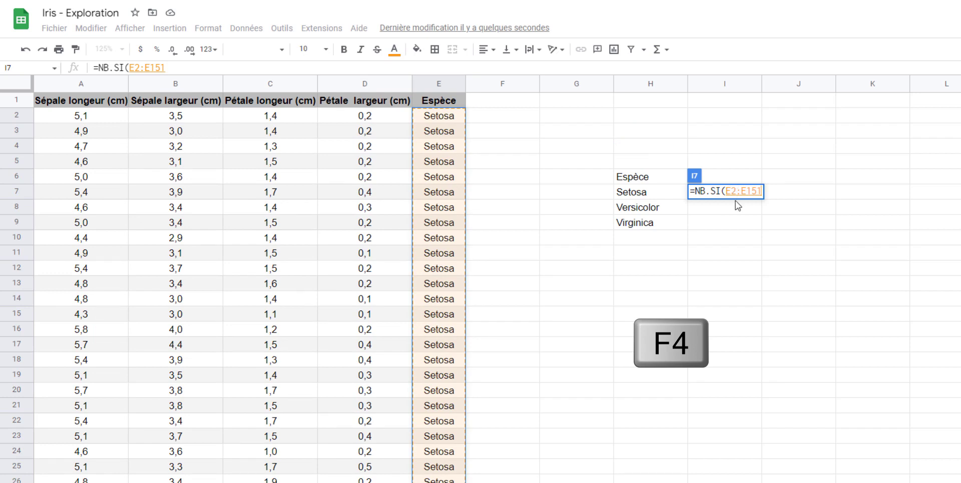
pyautogui.press('F4')
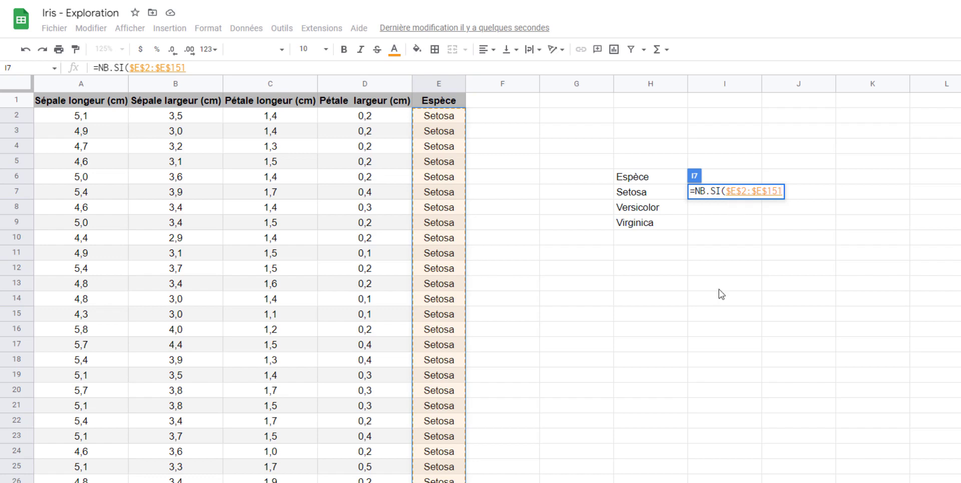
pyautogui.write(';')
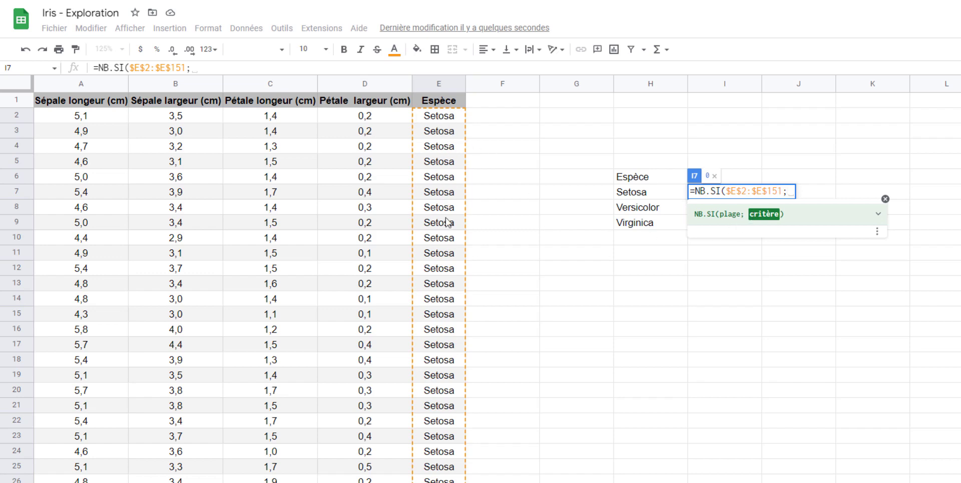
pyautogui.click(643, 199)
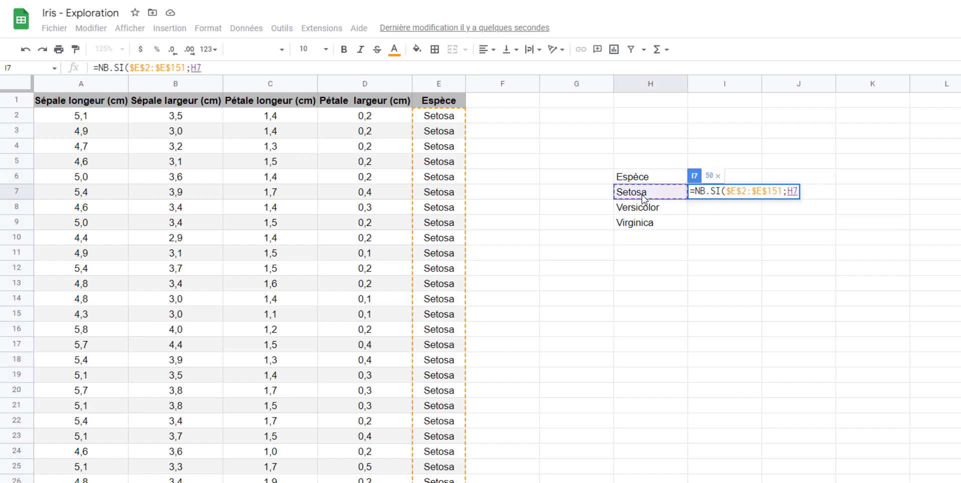
pyautogui.press('Return')
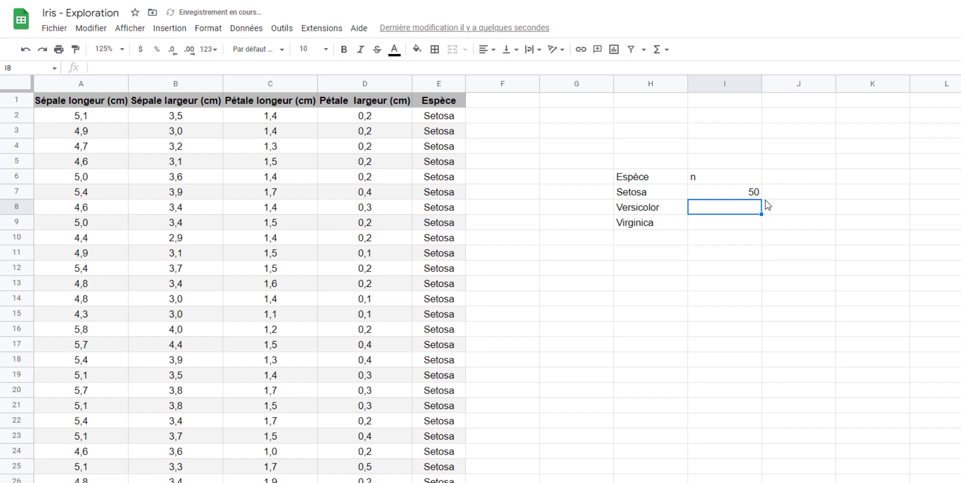
# Step: Check the count in I7 against the Setosa rows in the Espèce column, from E2 to E51
pyautogui.click(753, 193)
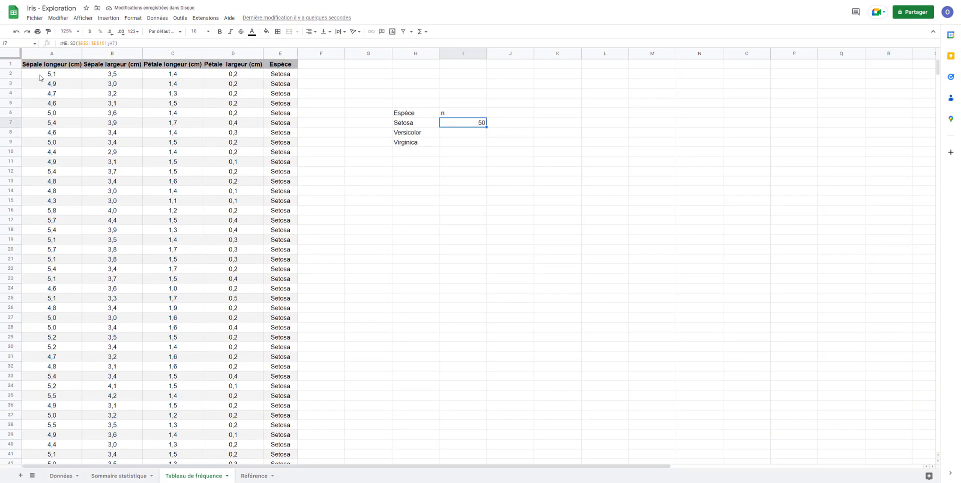
pyautogui.click(281, 75)
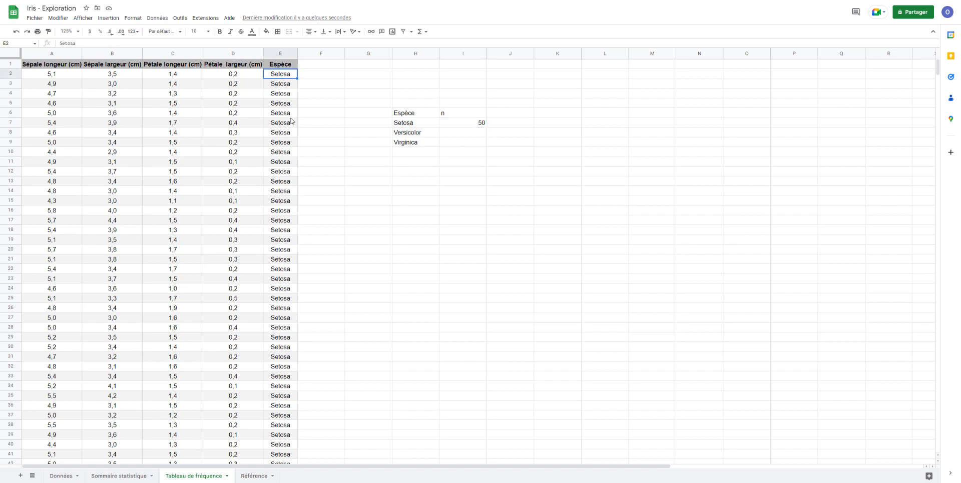
pyautogui.scroll(-5, 281, 309)
pyautogui.click(281, 309)
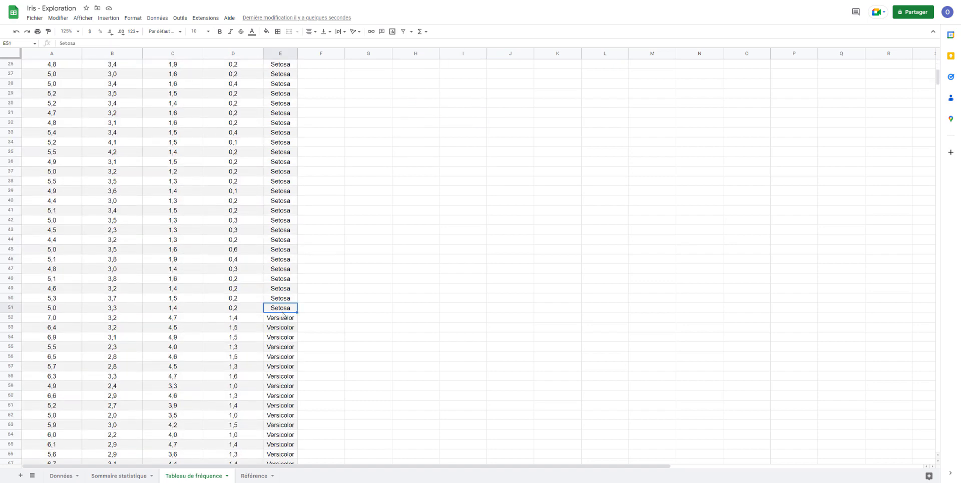
pyautogui.scroll(5, 281, 311)
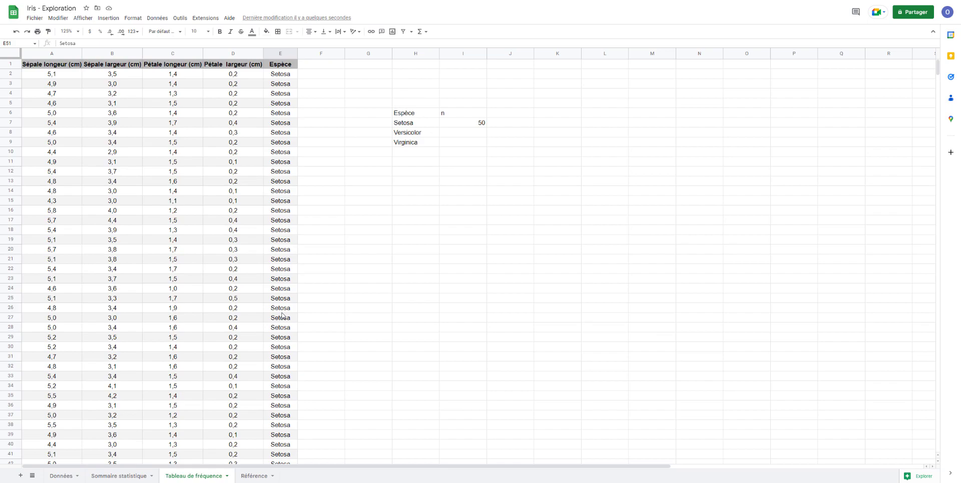
# Step: Fill the NB.SI formula from I7 down to I9 and check the references in I8
pyautogui.click(477, 123)
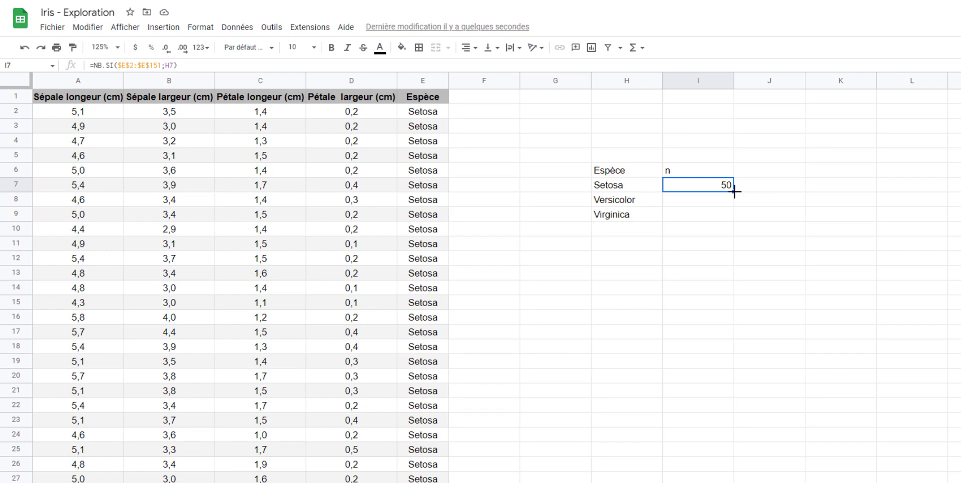
pyautogui.moveTo(733, 192)
pyautogui.mouseDown()
pyautogui.moveTo(734, 217)
pyautogui.moveTo(735, 195)
pyautogui.mouseUp()
pyautogui.moveTo(732, 213); pyautogui.dragTo(731, 212)
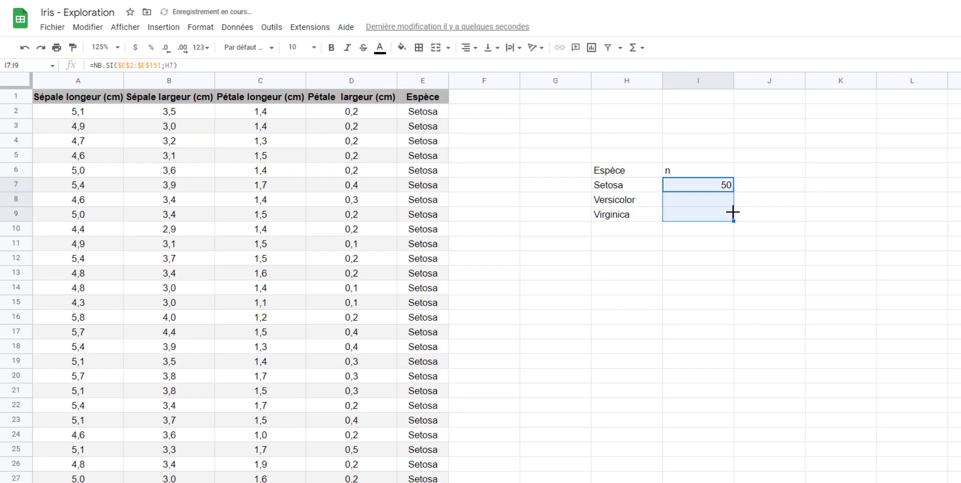
pyautogui.click(743, 239)
pyautogui.click(723, 203)
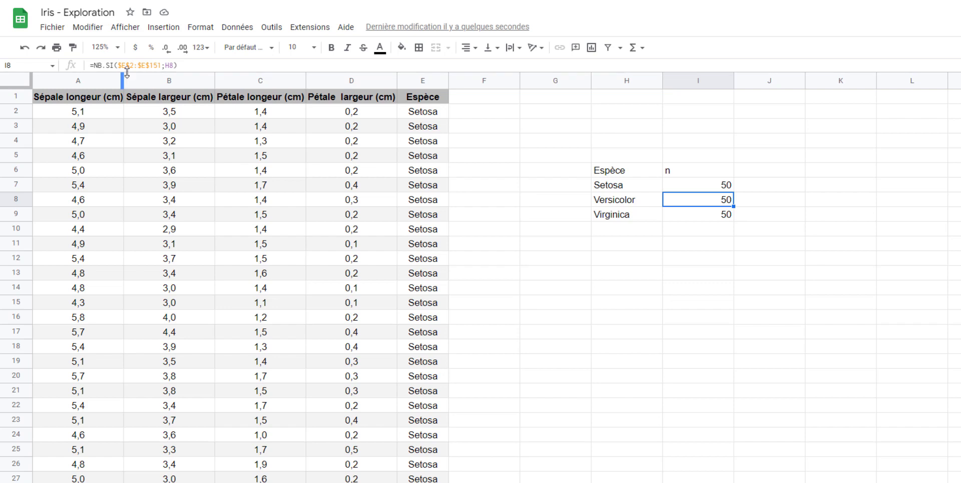
# Step: Start a comparison NB.SI formula in J7 using the relative range E2:E151
pyautogui.click(780, 188)
pyautogui.write('=')
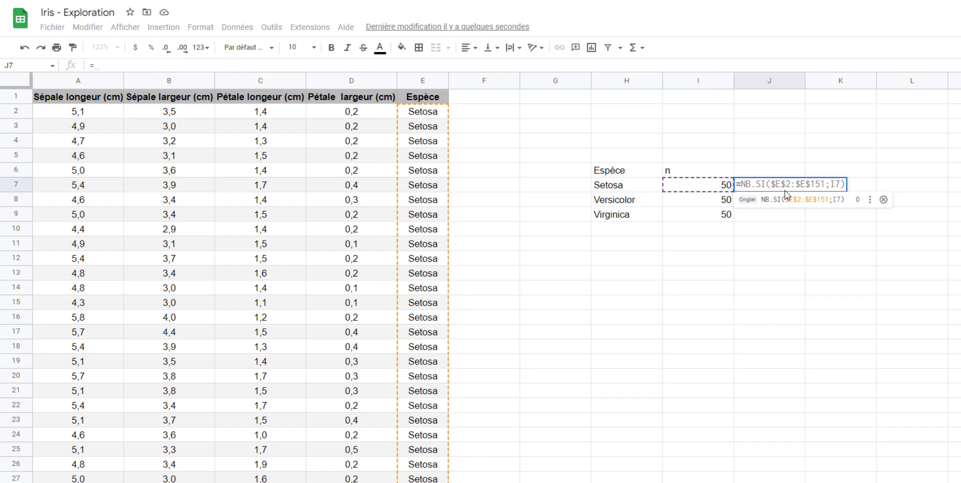
pyautogui.write('nb')
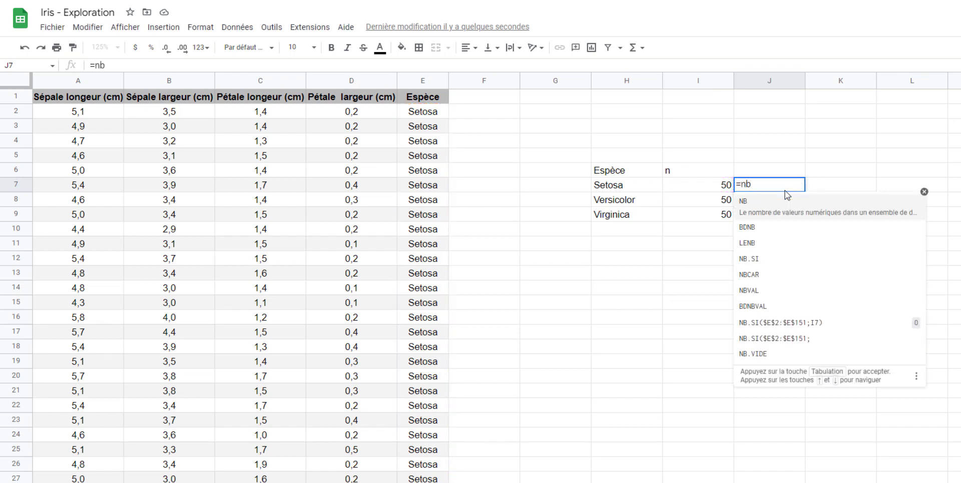
pyautogui.write('.sa')
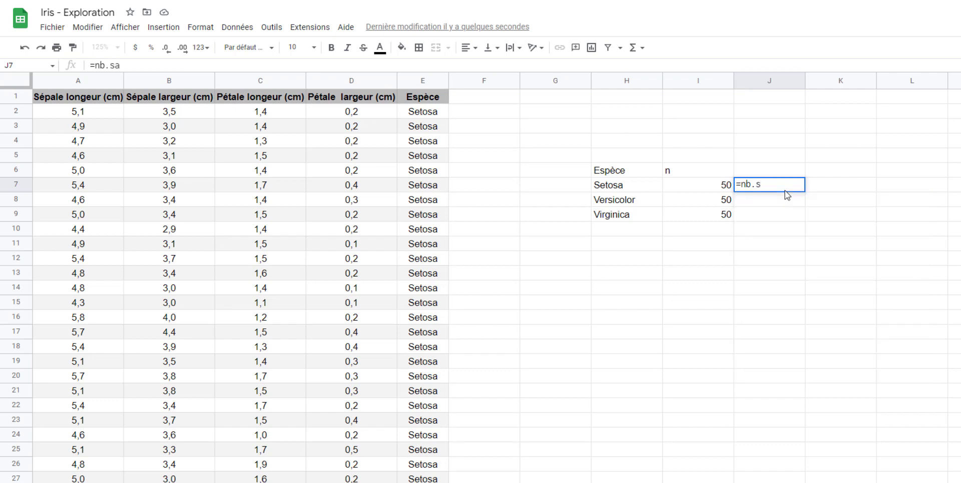
pyautogui.write('i')
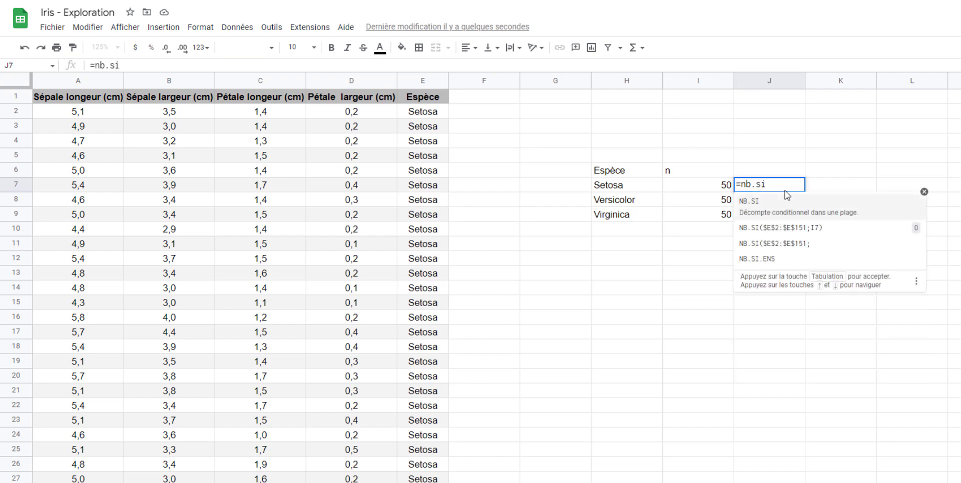
pyautogui.press('Tab')
pyautogui.press('Tab')
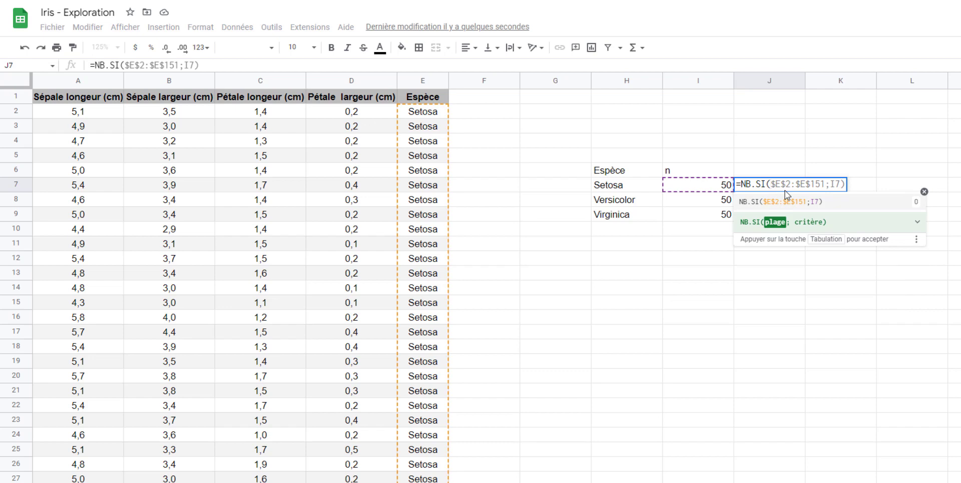
pyautogui.click(430, 119)
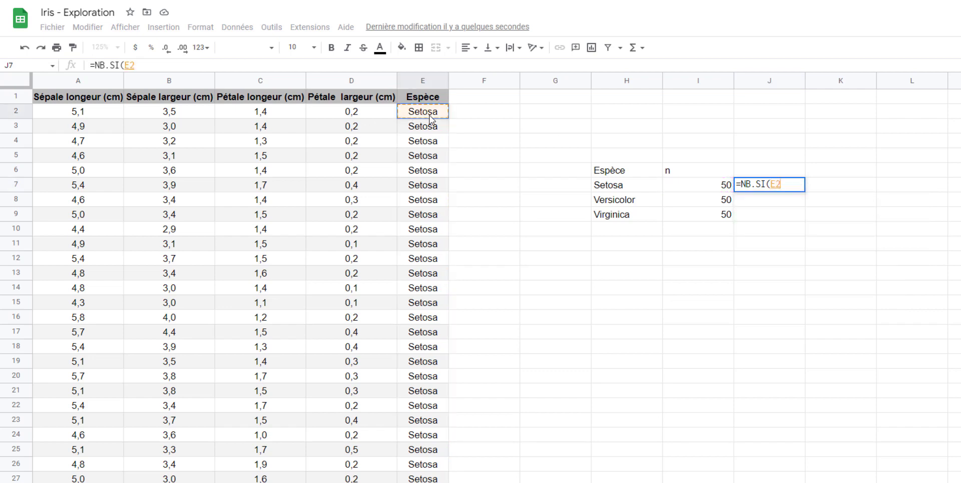
pyautogui.hotkey('ctrl', 'shift', 'Down')
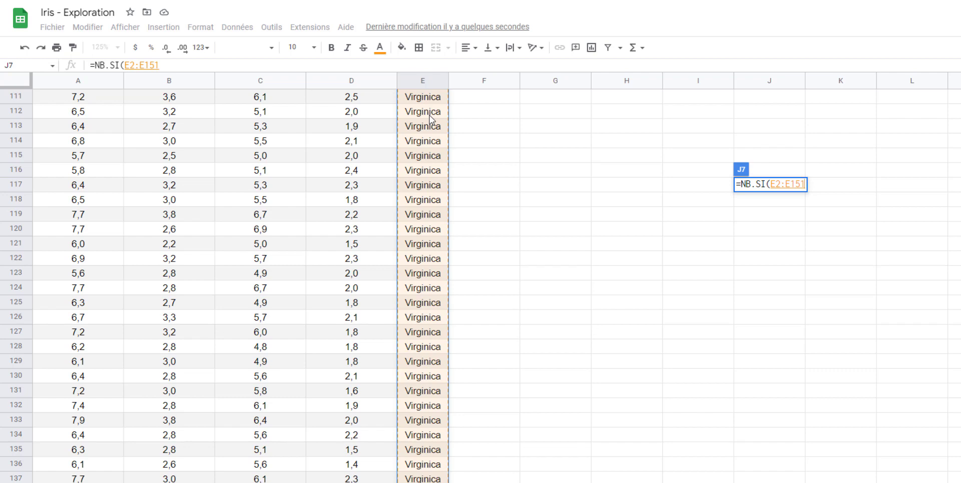
# Step: Complete the J7 formula with E2 as the criterion, keeping its references relative
pyautogui.write(';')
pyautogui.scroll(20, 598, 226)
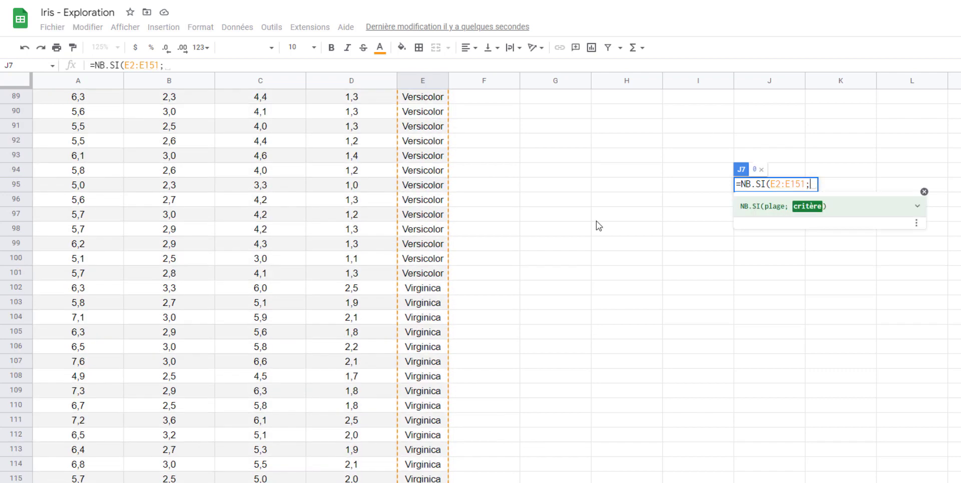
pyautogui.scroll(15, 597, 225)
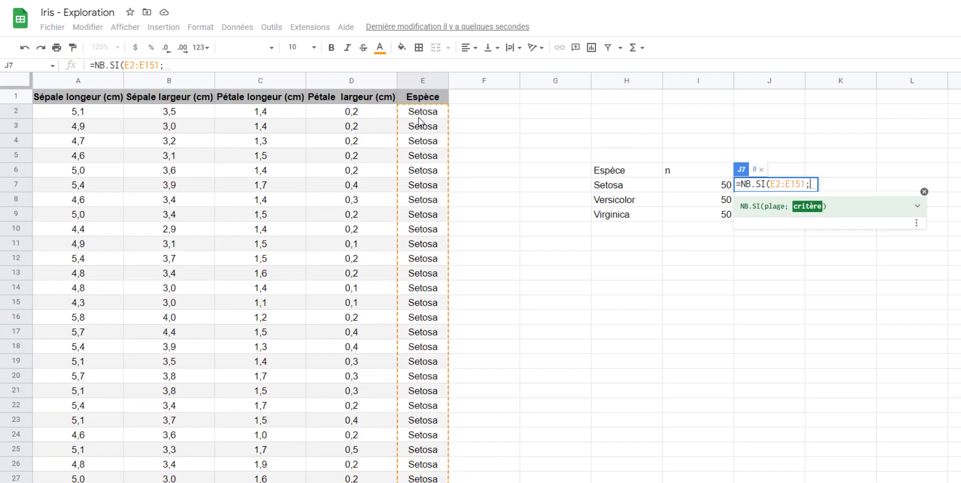
pyautogui.click(419, 117)
pyautogui.press('Return')
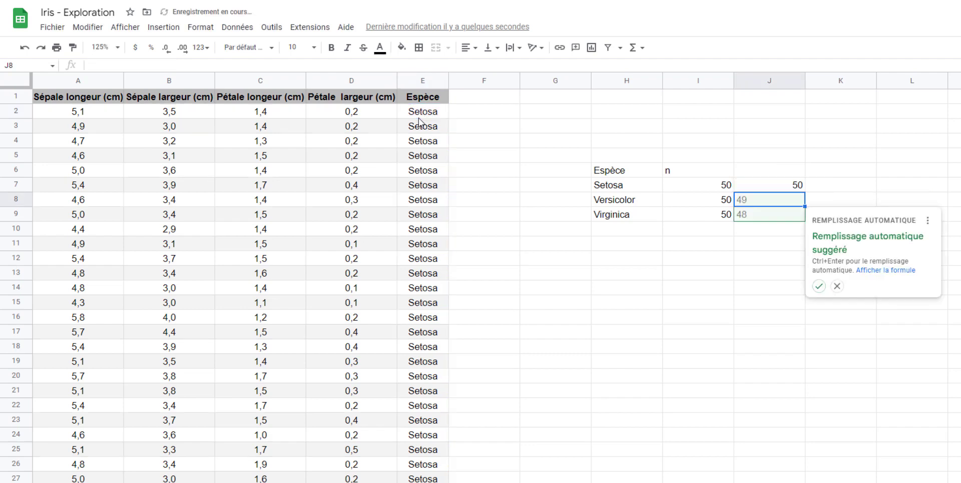
# Step: Fill the relative formula from J7 down to J9, inspect J8's references and compare with the counts in I7:I9
pyautogui.click(786, 186)
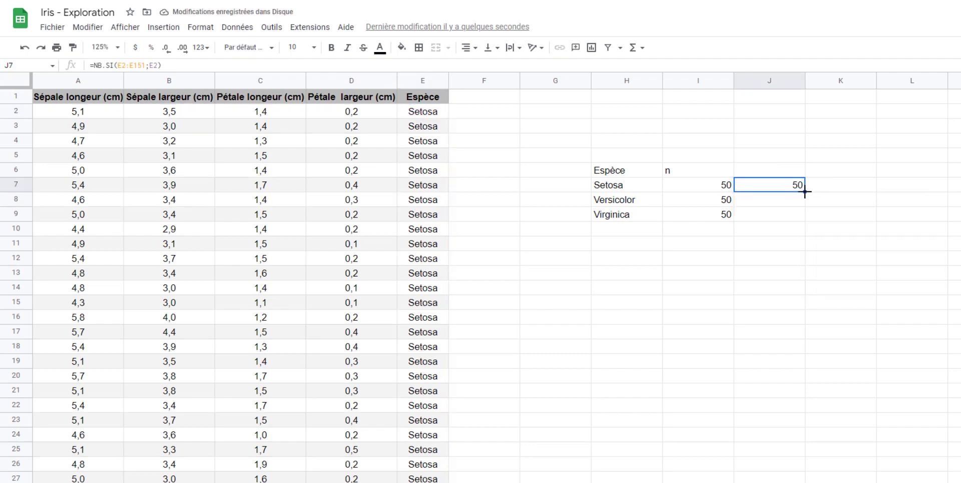
pyautogui.moveTo(804, 192); pyautogui.dragTo(799, 215)
pyautogui.click(787, 263)
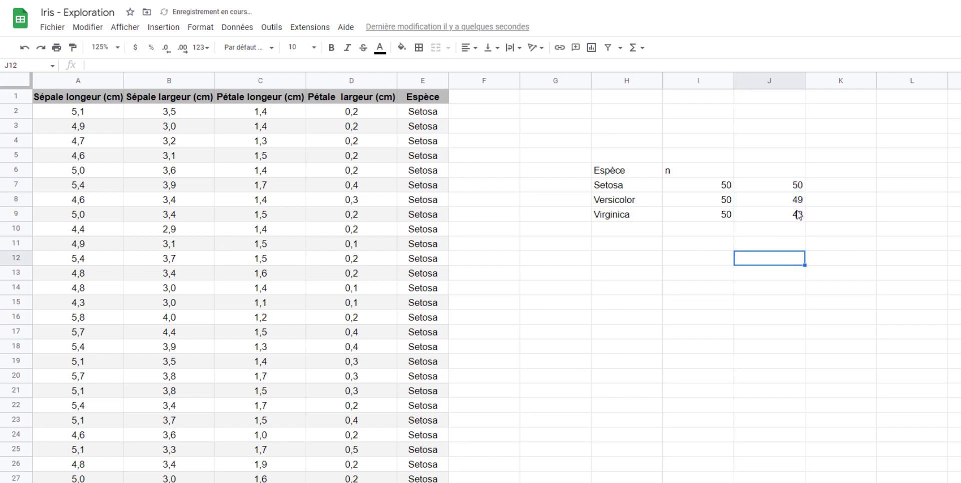
pyautogui.click(797, 202)
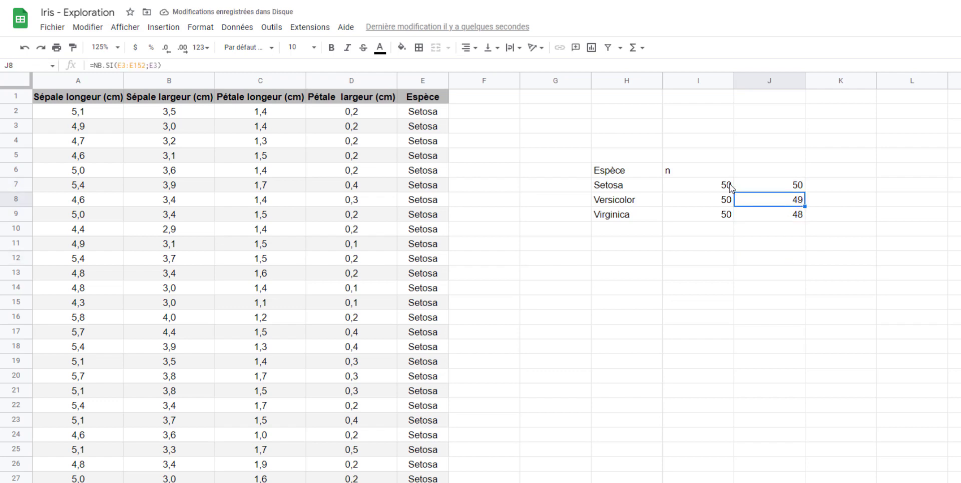
pyautogui.moveTo(730, 187); pyautogui.dragTo(730, 219)
pyautogui.moveTo(733, 249); pyautogui.dragTo(736, 250)
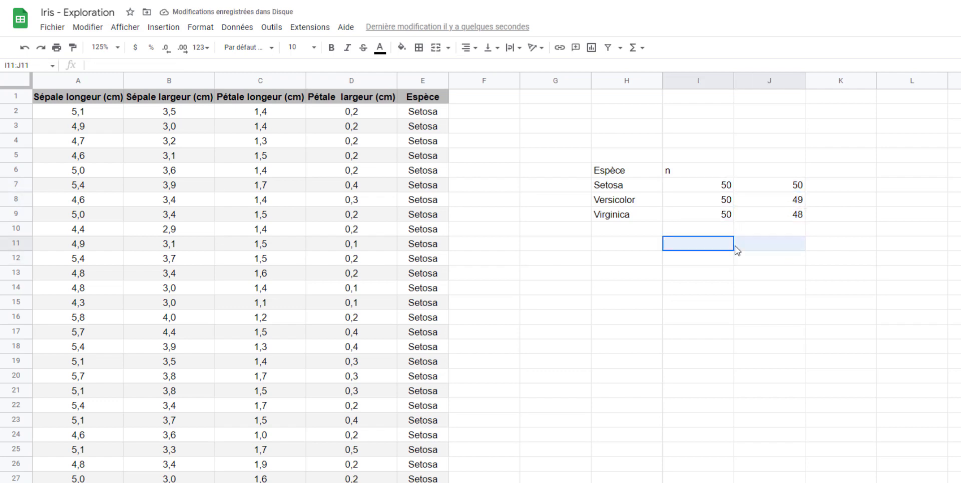
# Step: Examine the counting range in J8's NB.SI formula, leaving the formula as it is
pyautogui.click(765, 204)
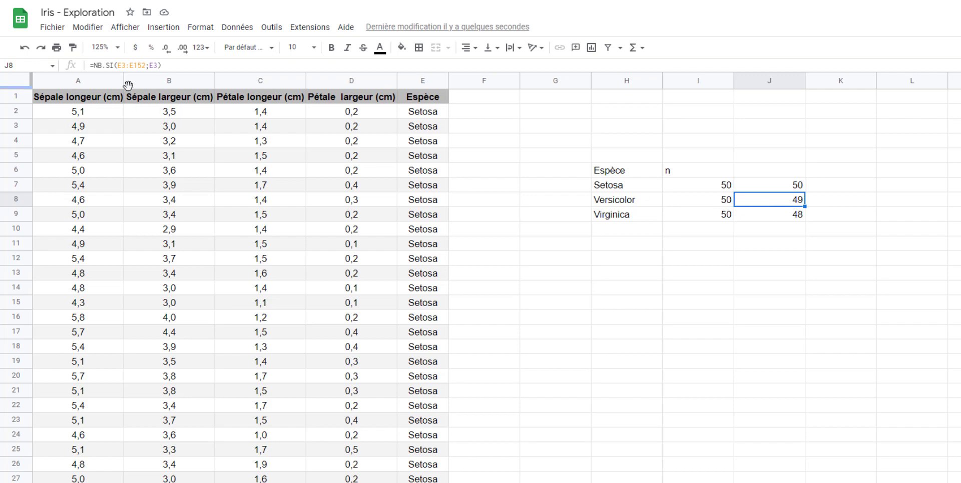
pyautogui.click(118, 65)
pyautogui.moveTo(118, 65); pyautogui.dragTo(146, 65)
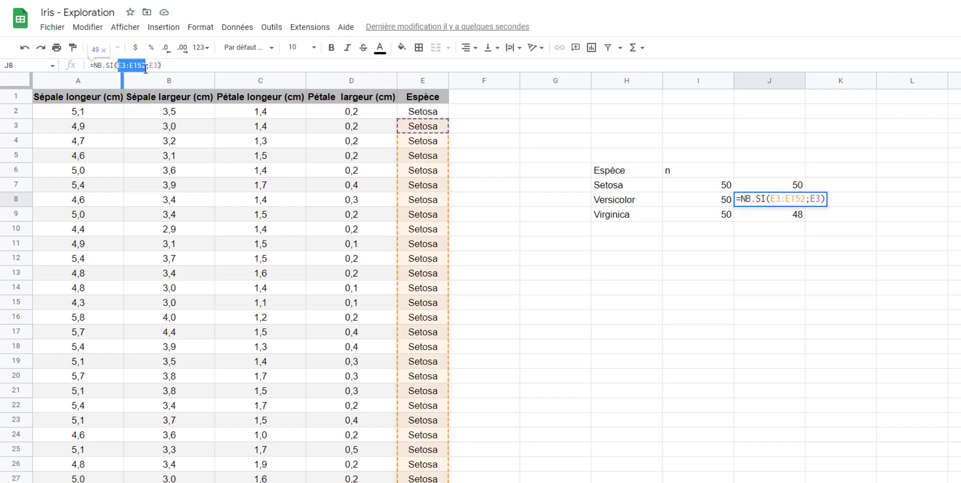
pyautogui.hotkey('shift', 'Return')
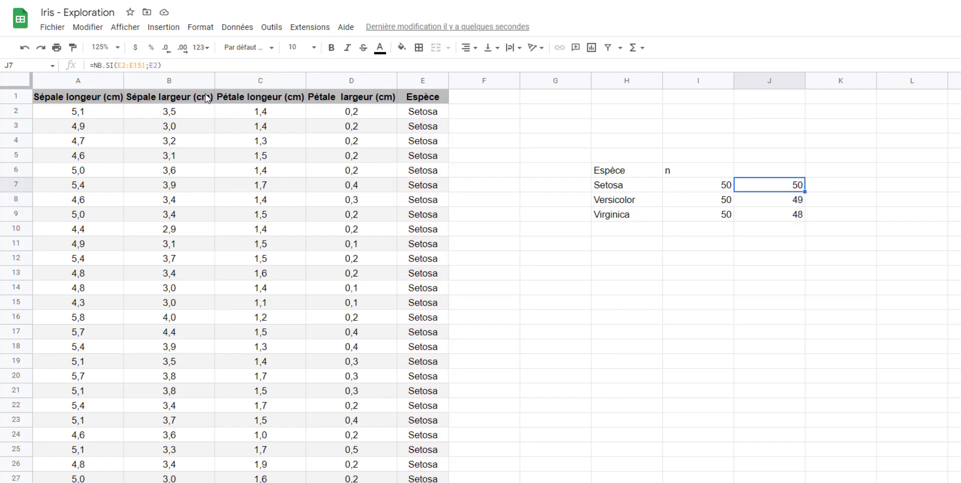
# Step: Lock the rows of J7's counting range as E$2:E$151 and fill the formula down to J9
pyautogui.click(125, 65)
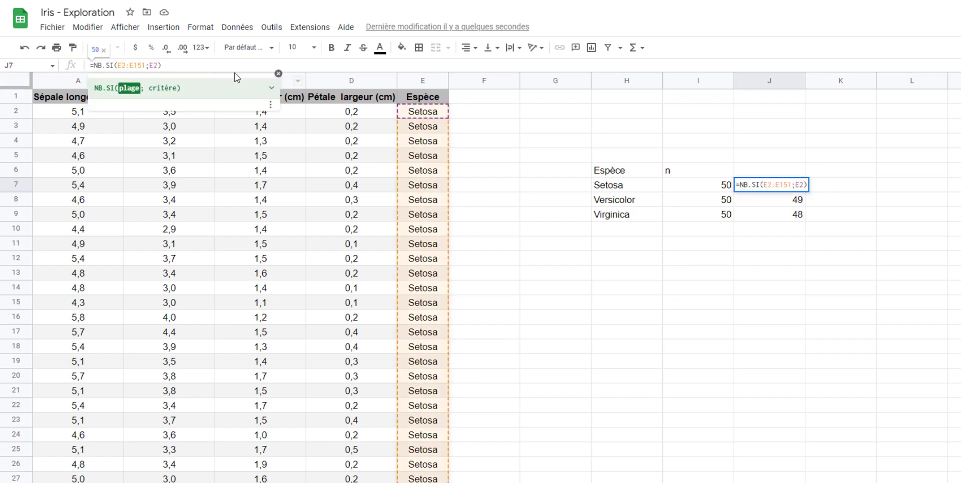
pyautogui.write('$2:E$')
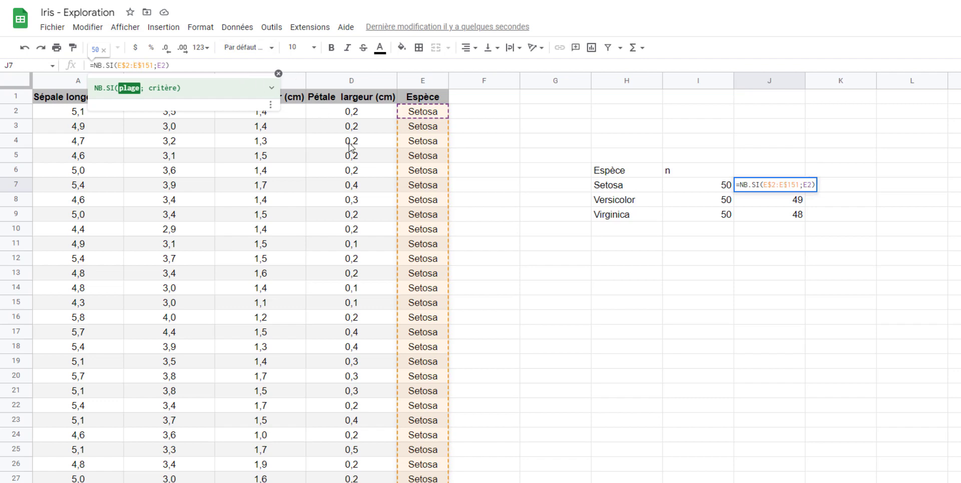
pyautogui.click(761, 270)
pyautogui.click(797, 188)
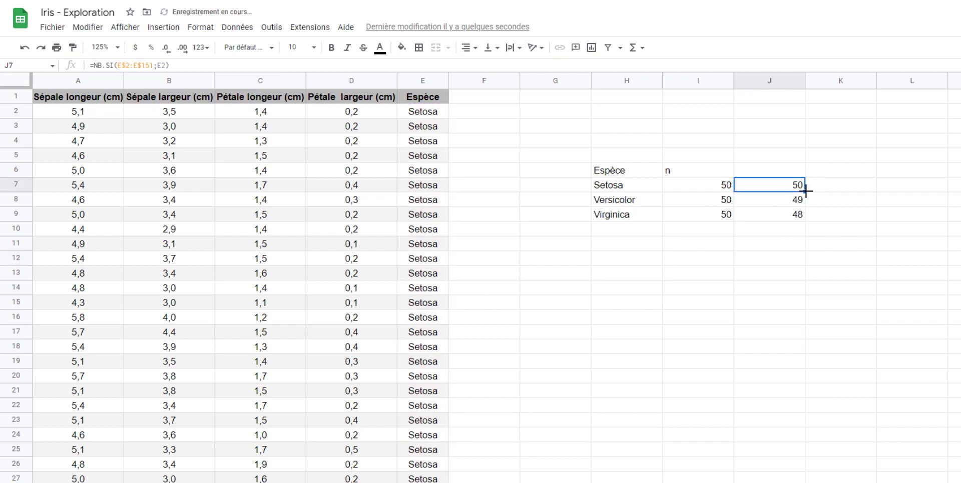
pyautogui.moveTo(805, 191); pyautogui.dragTo(805, 215)
pyautogui.click(803, 247)
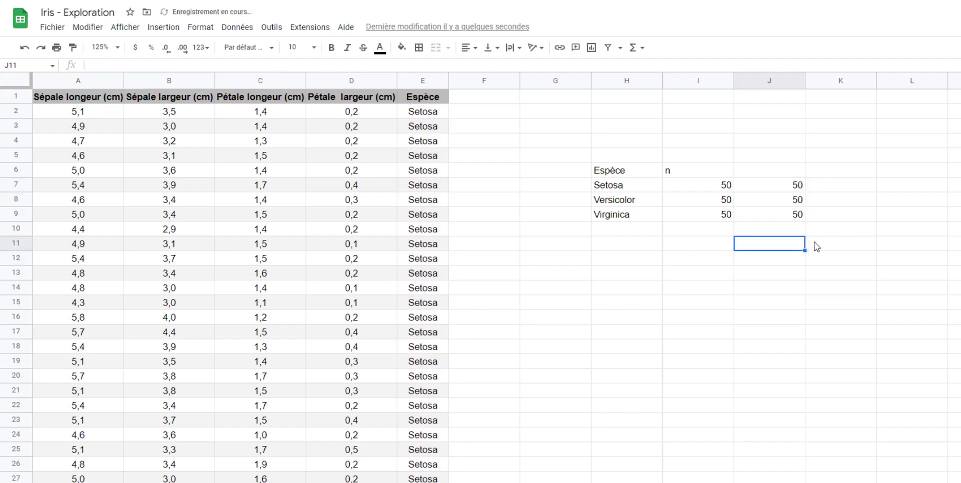
pyautogui.press('F4')
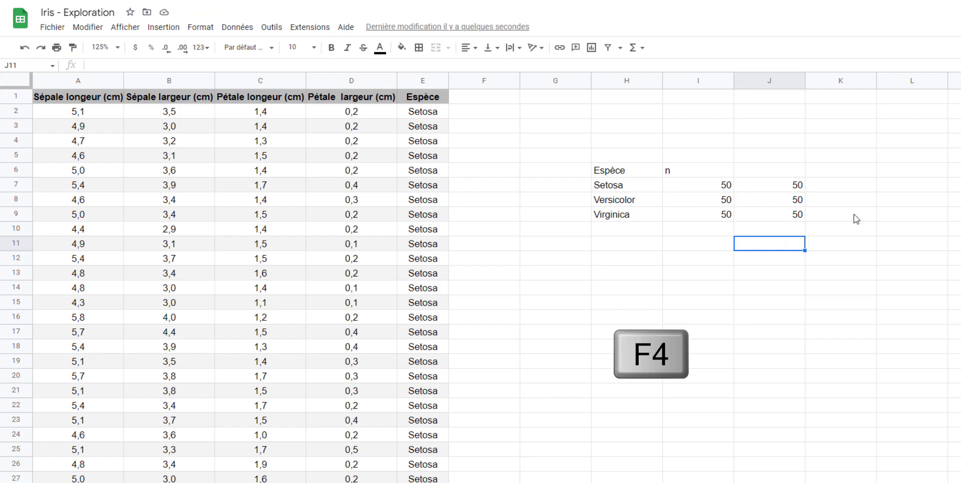
pyautogui.click(786, 188)
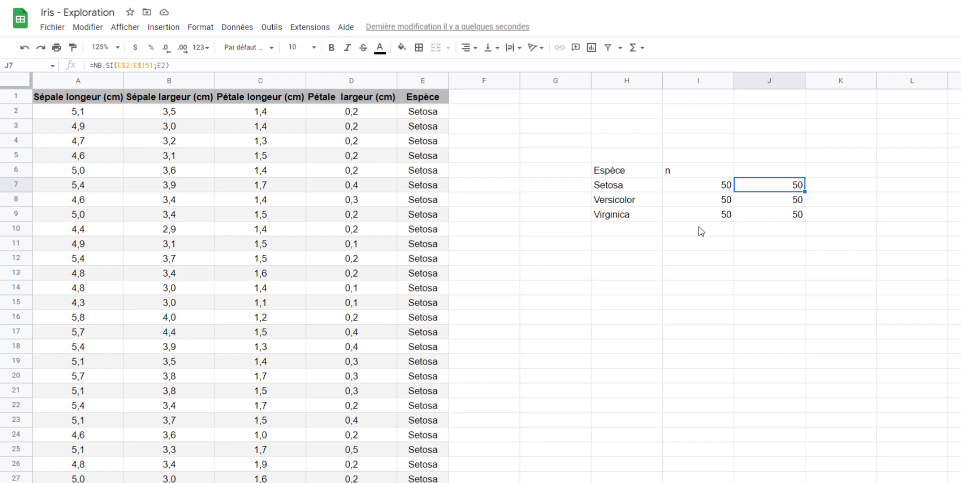
# Step: Add the row label TOTAL in H10, below Virginica
pyautogui.click(630, 235)
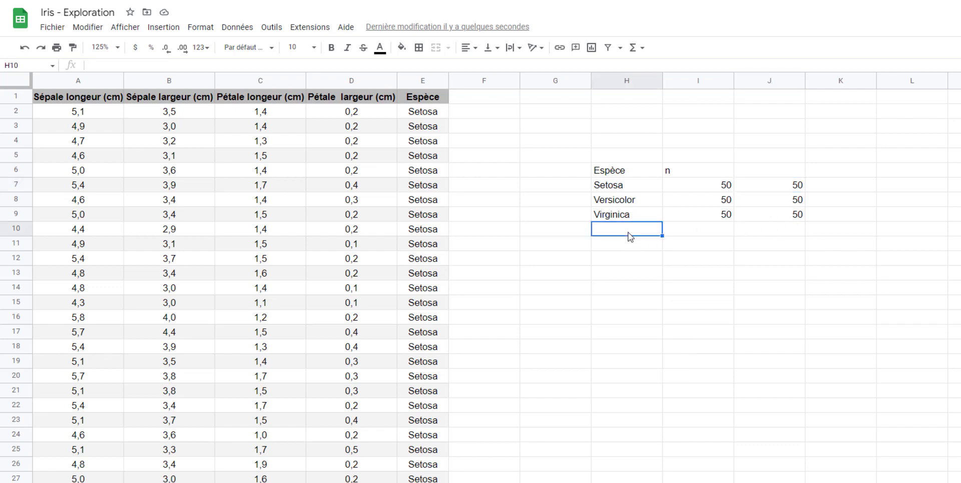
pyautogui.write('Tot')
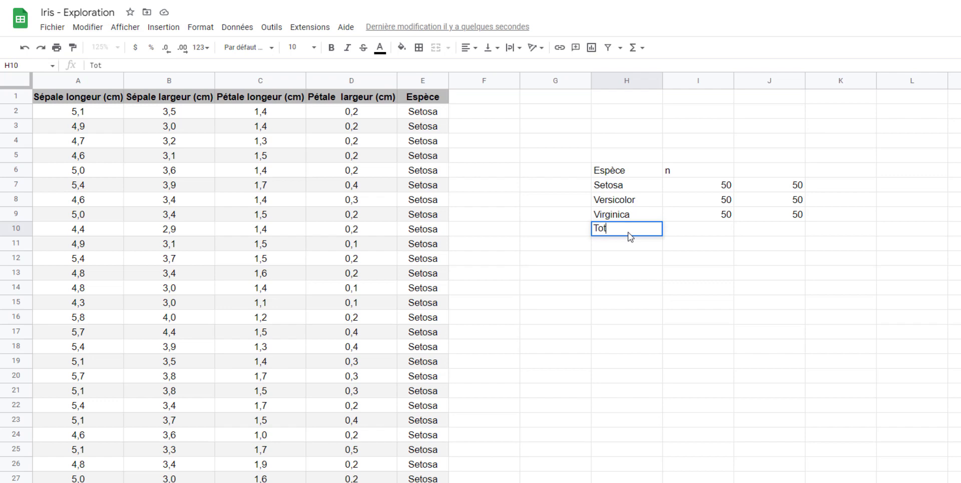
pyautogui.press('BackSpace')
pyautogui.press('BackSpace')
pyautogui.press('BackSpace')
pyautogui.write('TOTAL')
pyautogui.press('Tab')
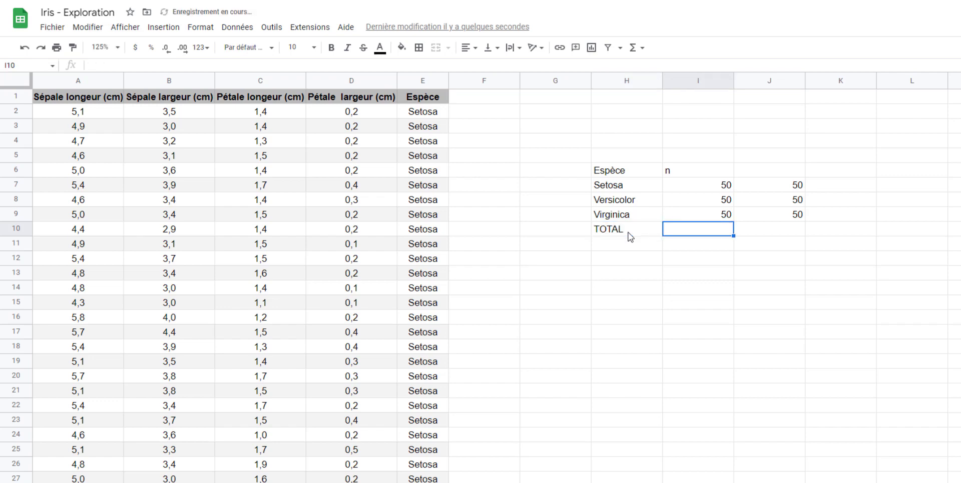
# Step: Sum the species counts in I10 with the formula =SOMME(I7:I9)
pyautogui.write('=')
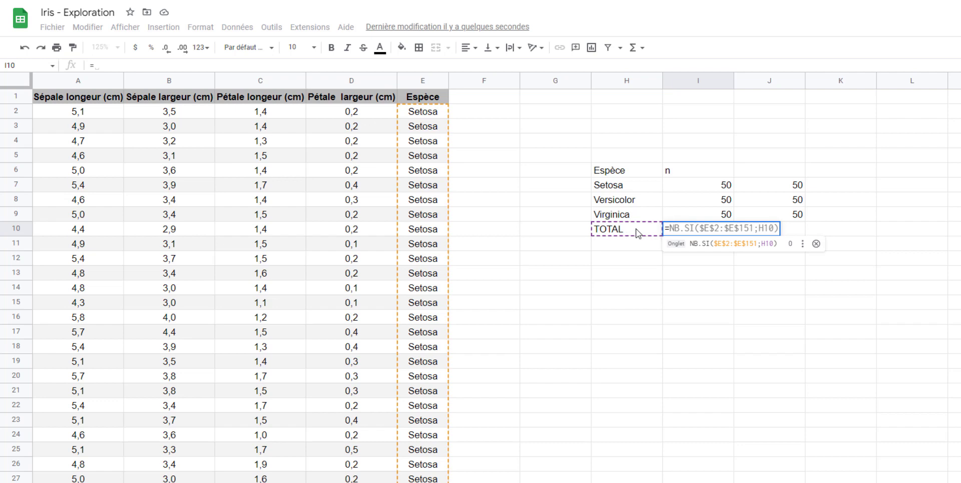
pyautogui.write('som')
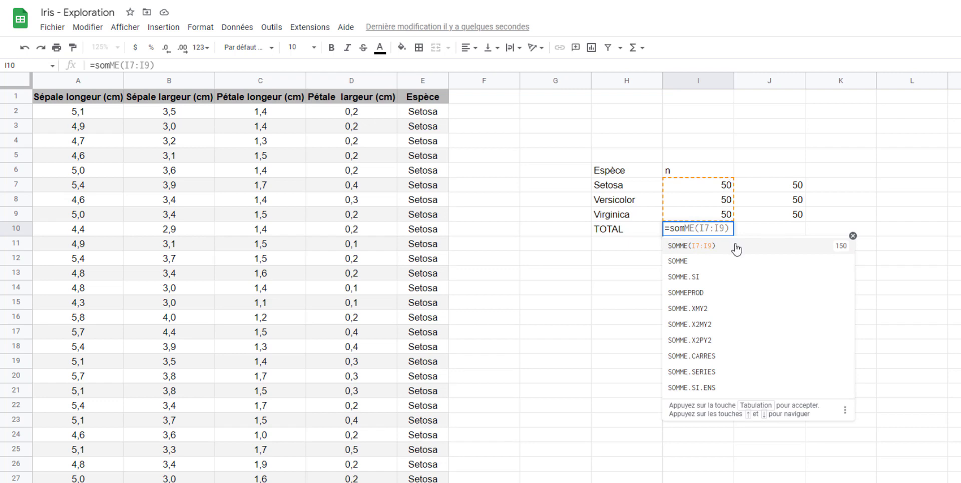
pyautogui.click(831, 246)
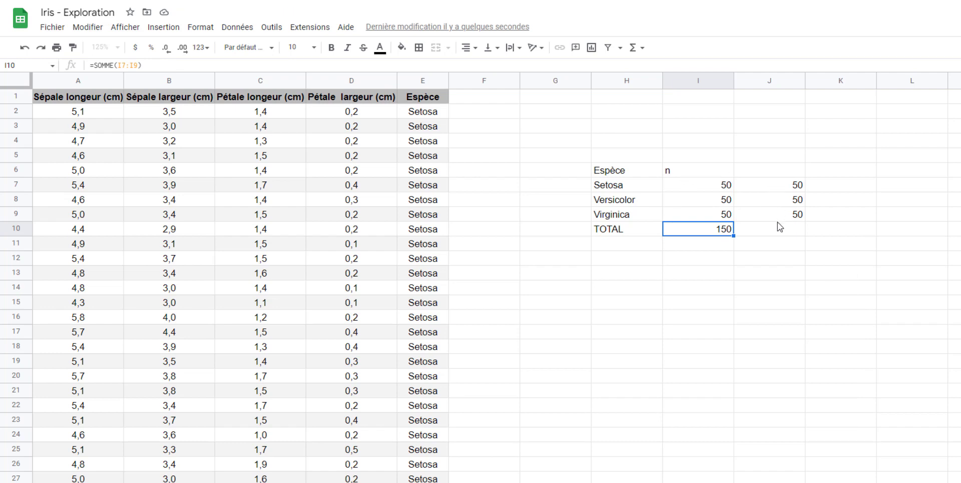
# Step: Clear the comparison counts in J7:J9 and rename the header in I6 to "Fréquence"
pyautogui.moveTo(780, 216); pyautogui.dragTo(782, 191)
pyautogui.press('Delete')
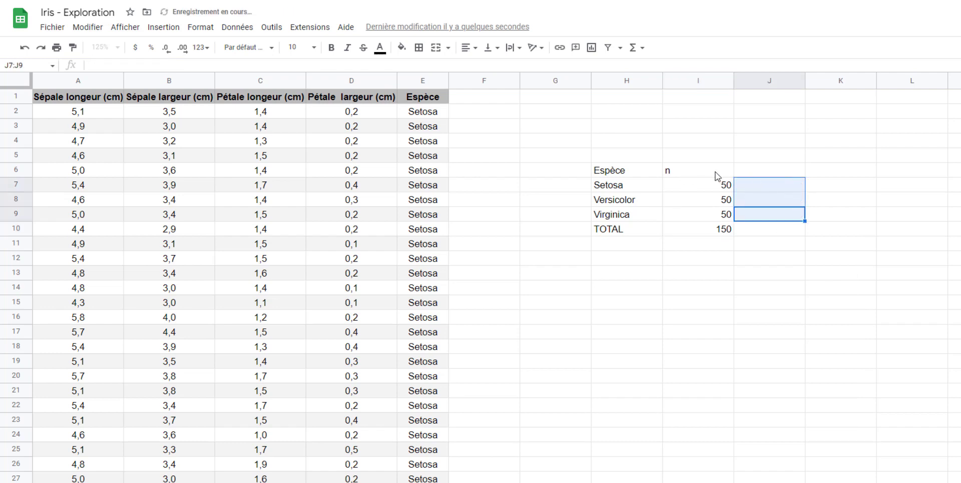
pyautogui.click(716, 175)
pyautogui.press('BackSpace')
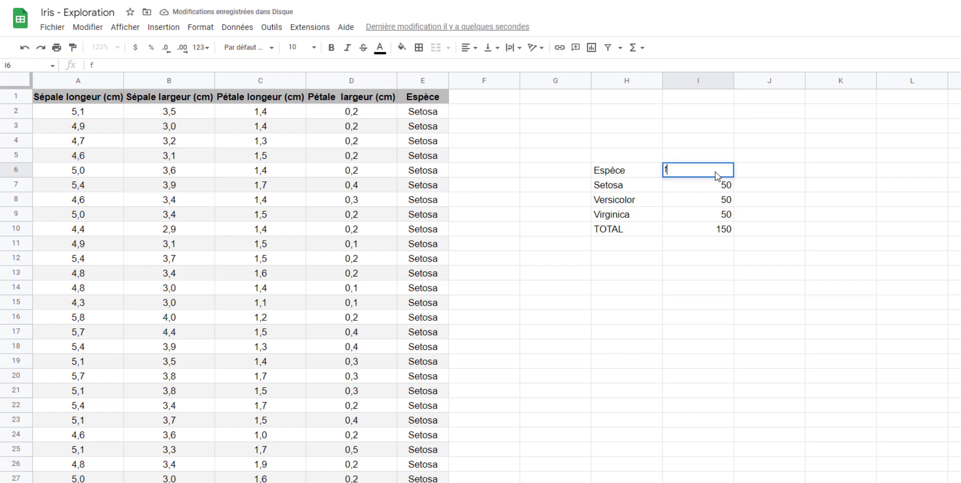
pyautogui.write('Fréquence')
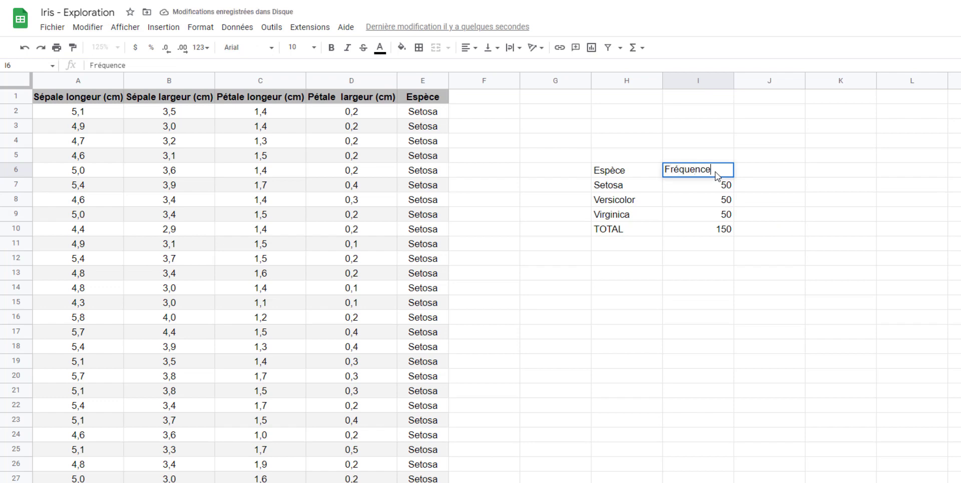
pyautogui.press('Tab')
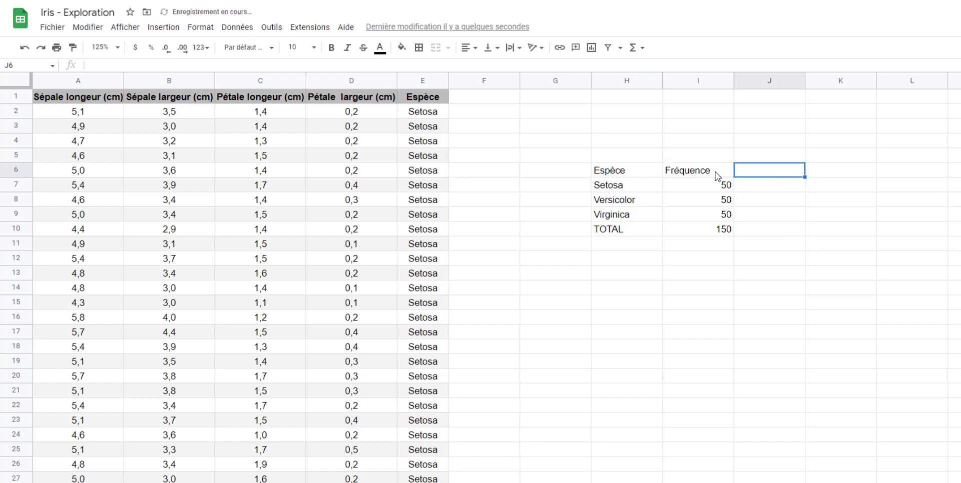
# Step: Add the column header "Fréquence relative" in J6
pyautogui.write('Fréquenc')
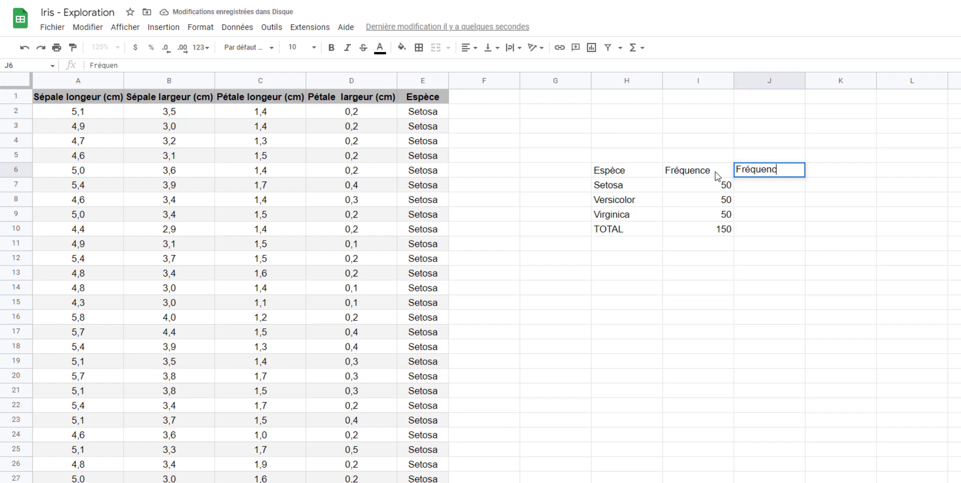
pyautogui.write('e relative')
pyautogui.press('Return')
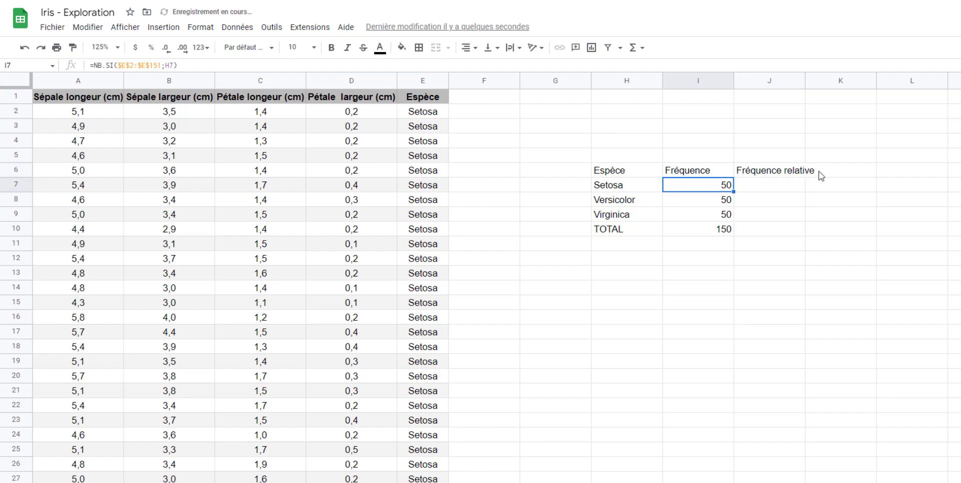
# Step: Calculate Setosa's relative frequency in J7 with =I7/$I$10 and fill the formula down to J9
pyautogui.click(772, 190)
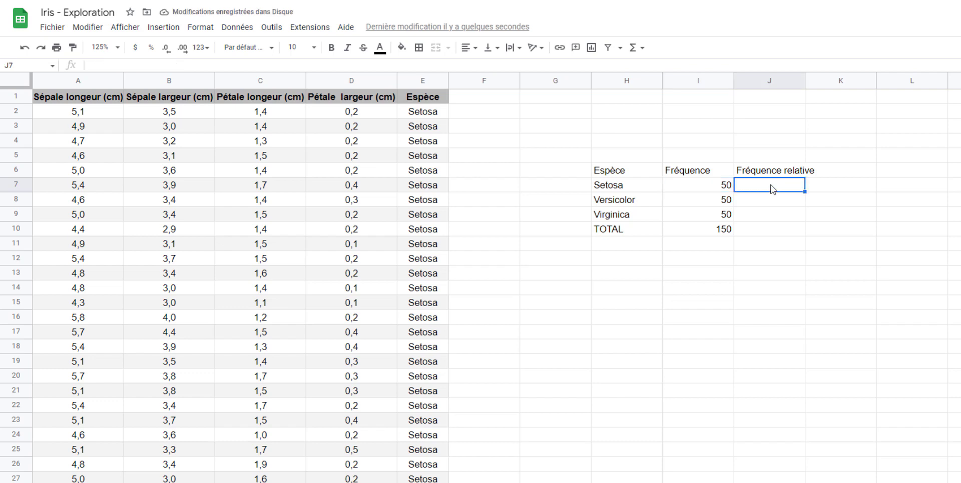
pyautogui.write('=')
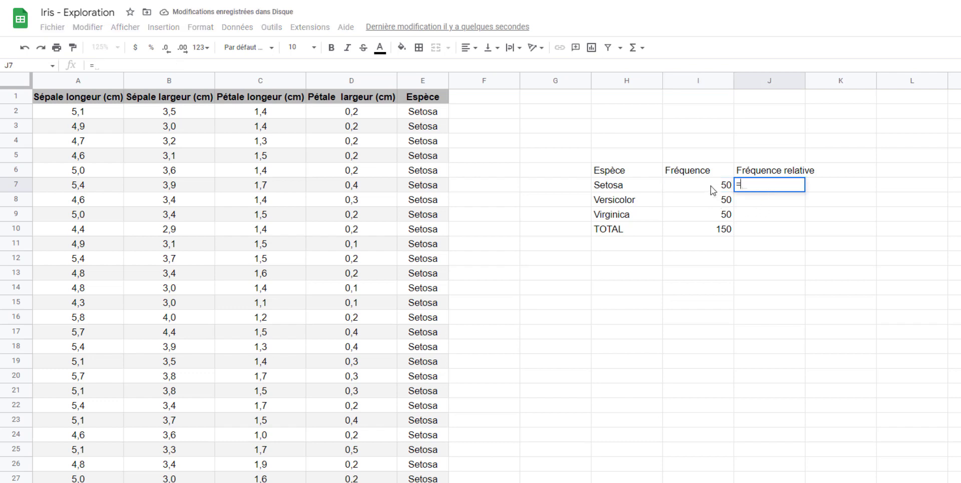
pyautogui.click(712, 190)
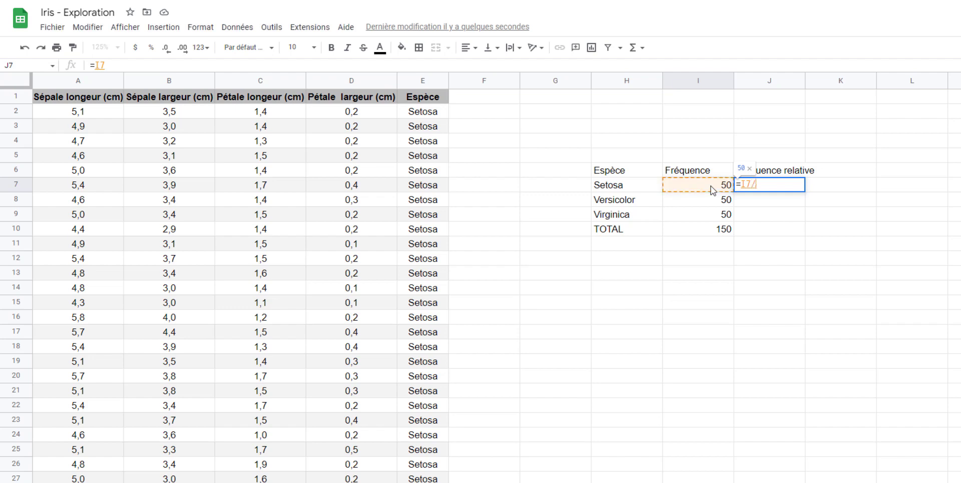
pyautogui.write('/')
pyautogui.click(725, 236)
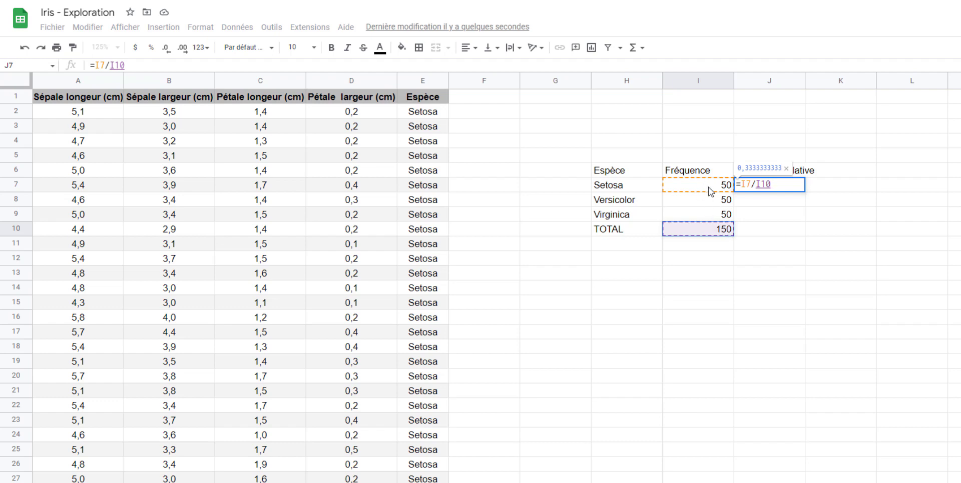
pyautogui.press('F4')
pyautogui.press('Return')
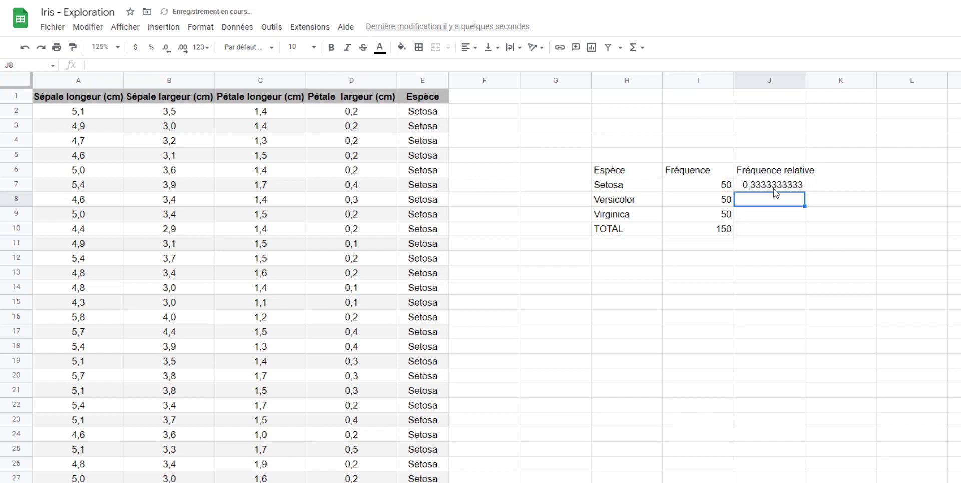
pyautogui.click(776, 186)
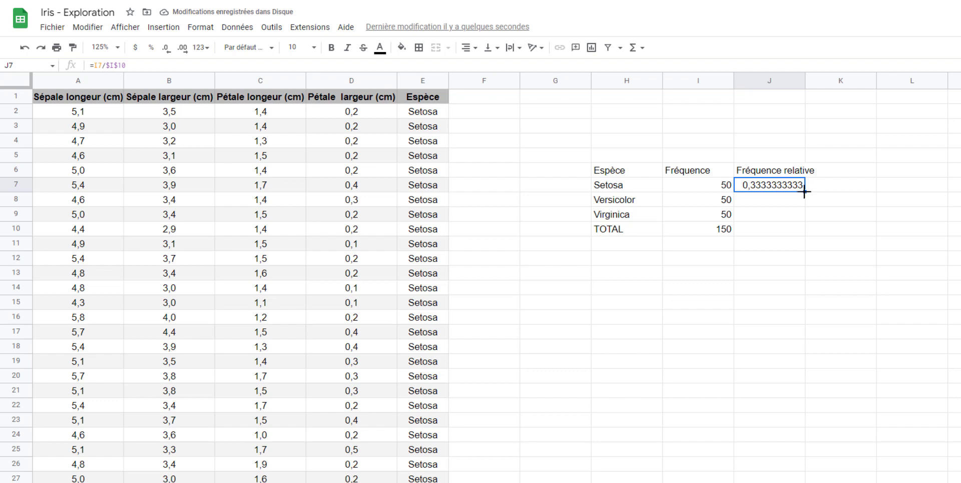
pyautogui.moveTo(804, 191); pyautogui.dragTo(804, 214)
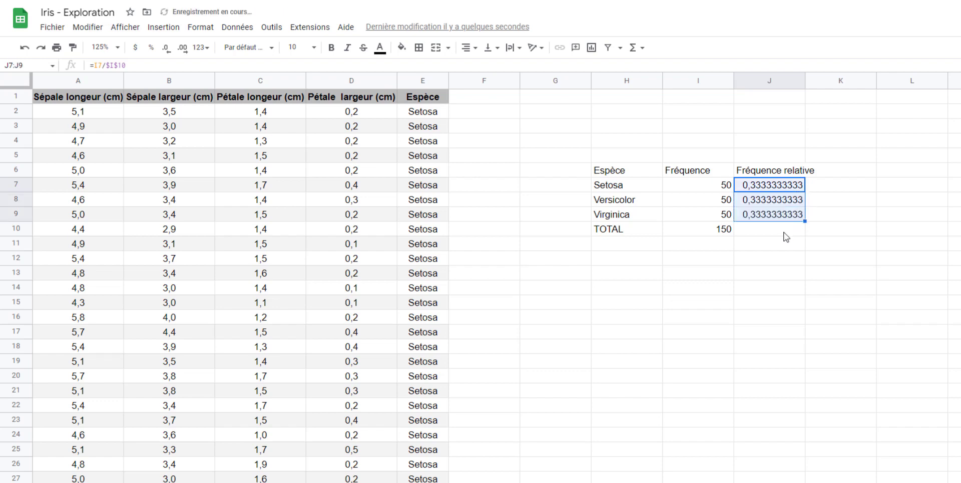
# Step: Sum the relative frequencies in J10 with a SOMME formula over J7:J9
pyautogui.click(784, 235)
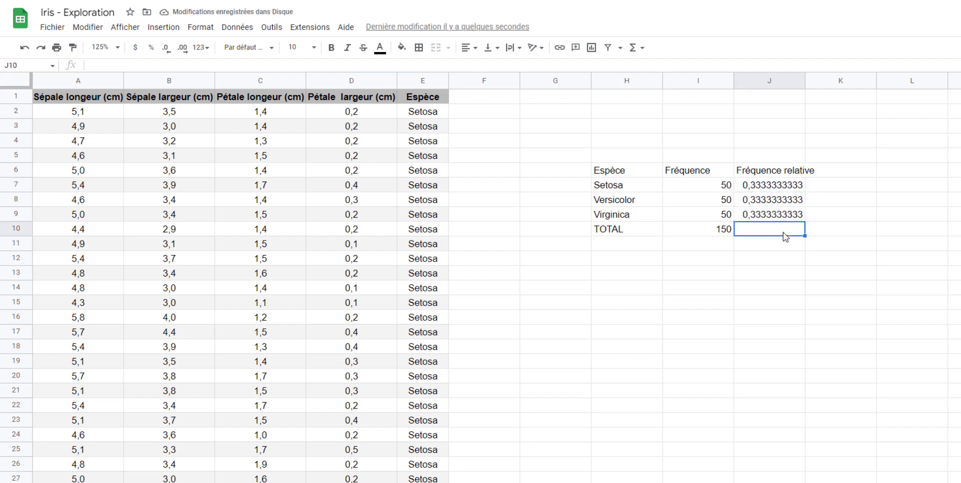
pyautogui.write('=somm')
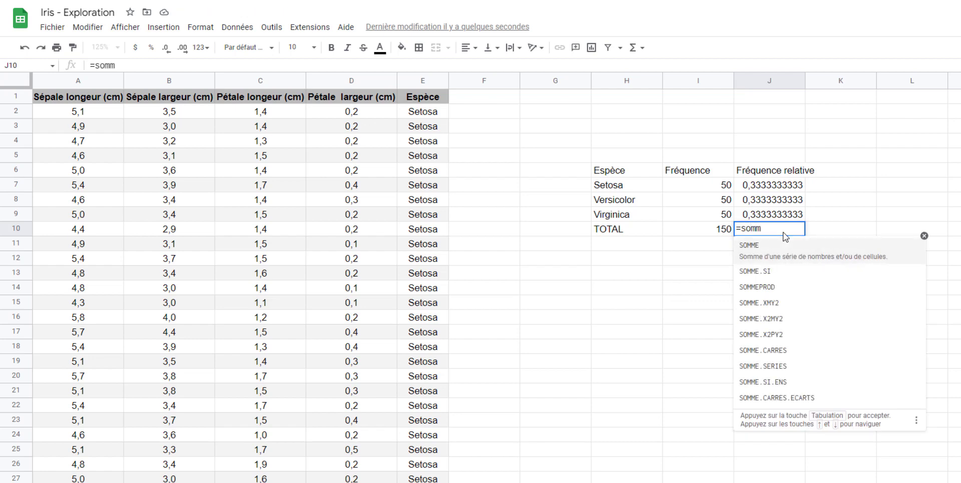
pyautogui.press('Tab')
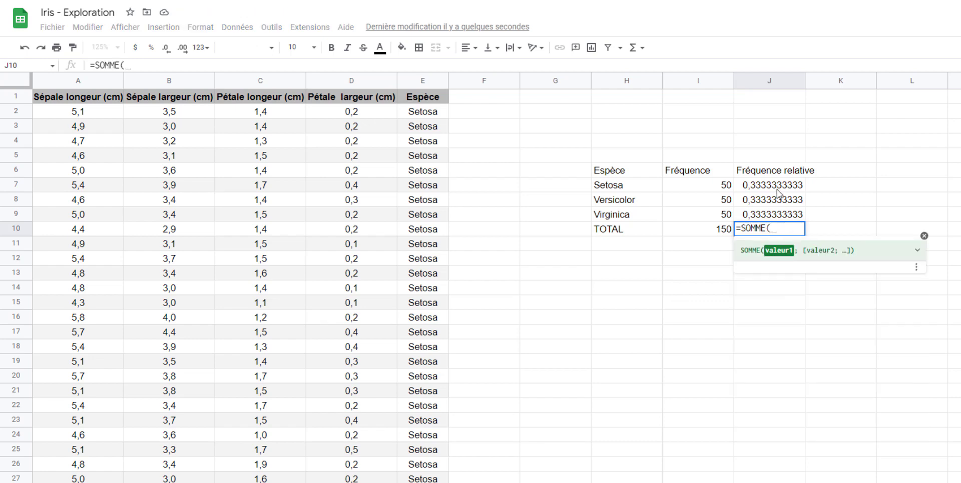
pyautogui.moveTo(778, 188); pyautogui.dragTo(785, 216)
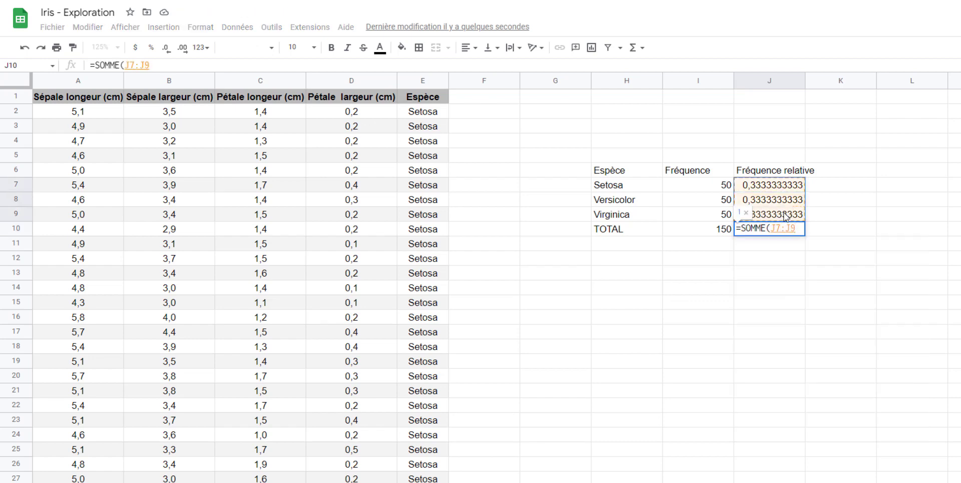
pyautogui.press('Return')
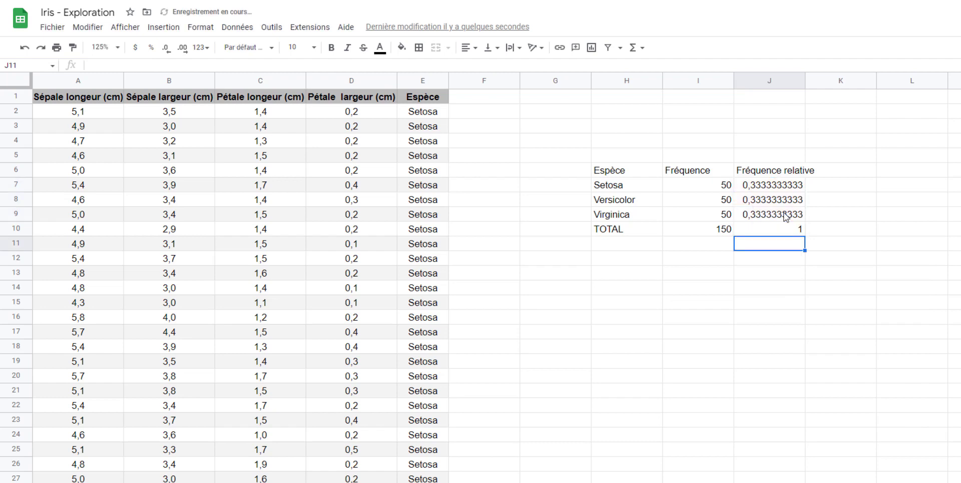
pyautogui.click(771, 272)
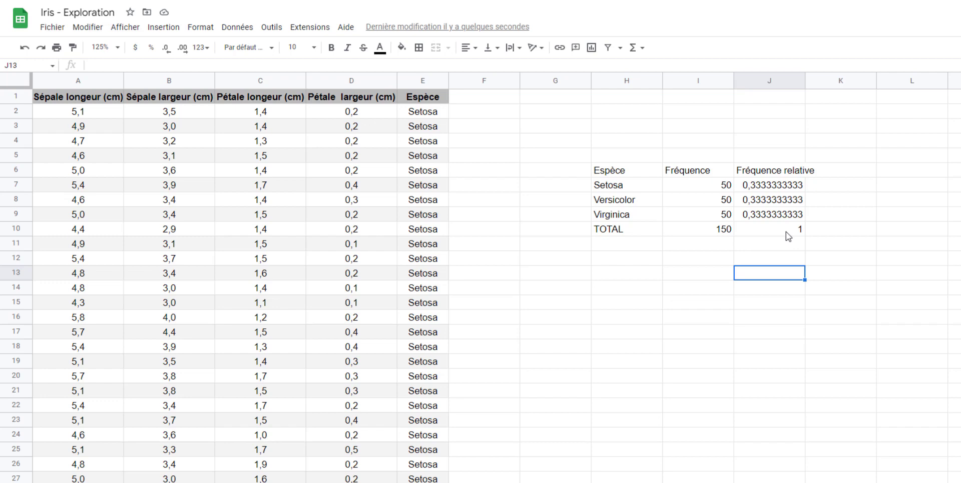
# Step: Format the relative frequencies in J7:J10 as percentages
pyautogui.moveTo(788, 232); pyautogui.dragTo(788, 190)
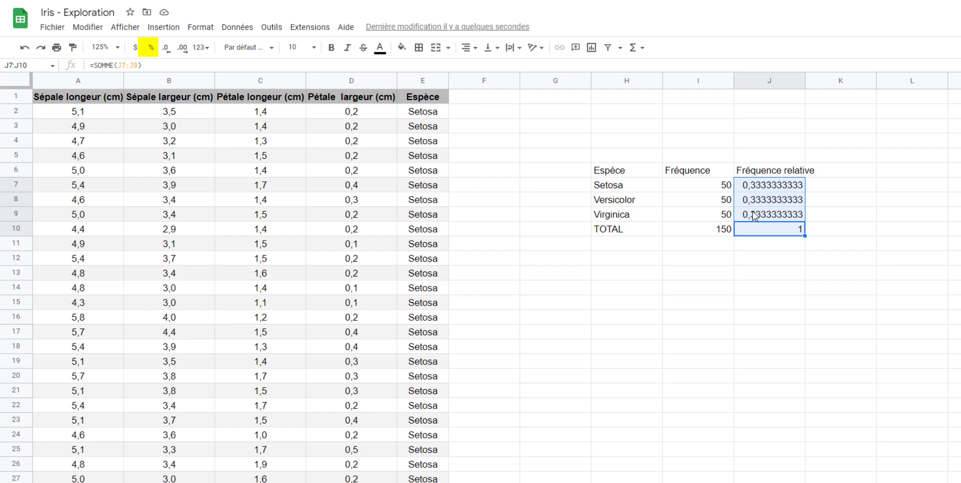
pyautogui.click(150, 50)
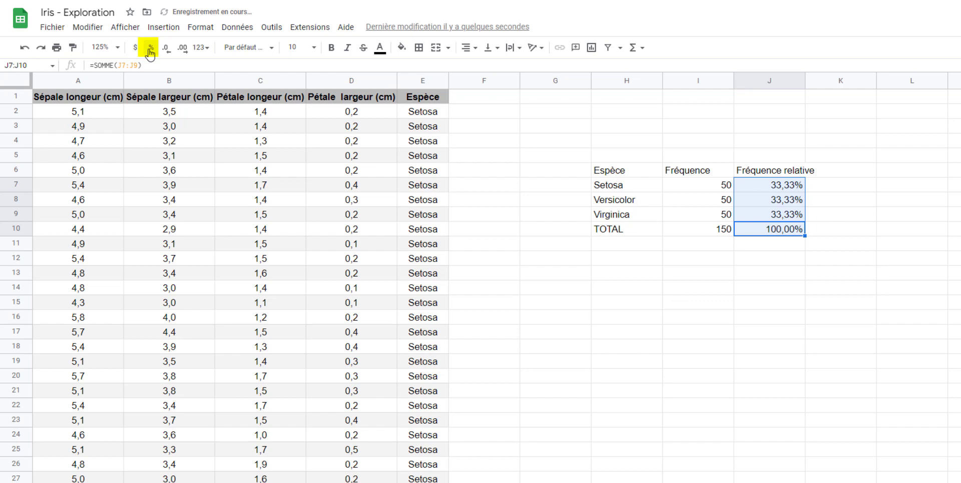
pyautogui.click(654, 289)
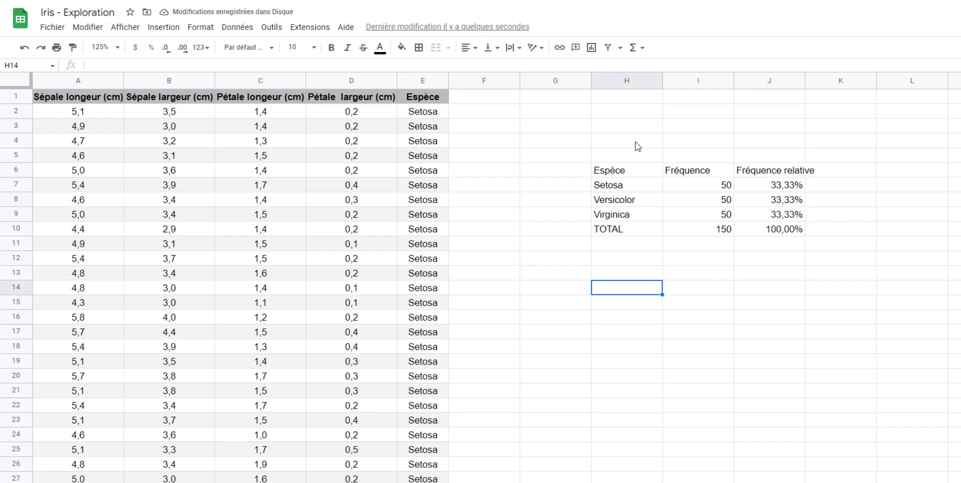
# Step: Try the Impact font on the frequency table's header cells H6:J6 and undo it
pyautogui.moveTo(608, 173); pyautogui.dragTo(774, 175)
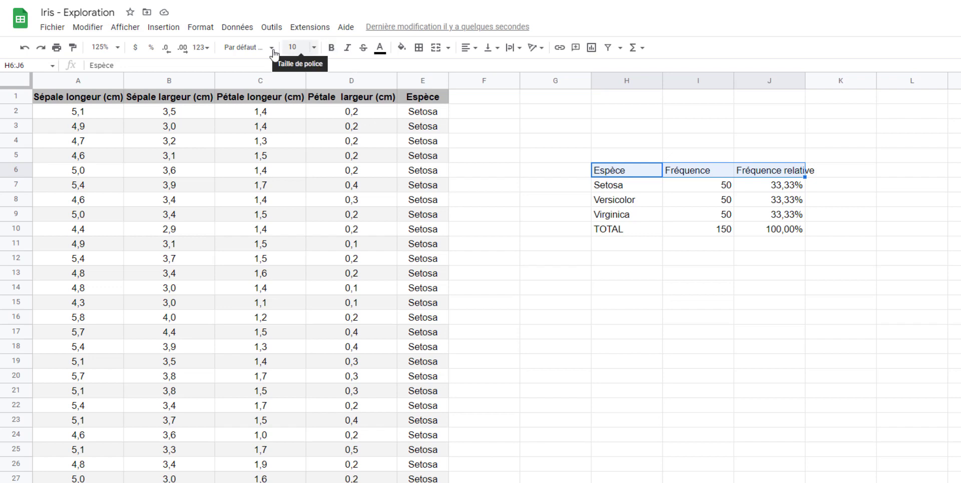
pyautogui.click(245, 47)
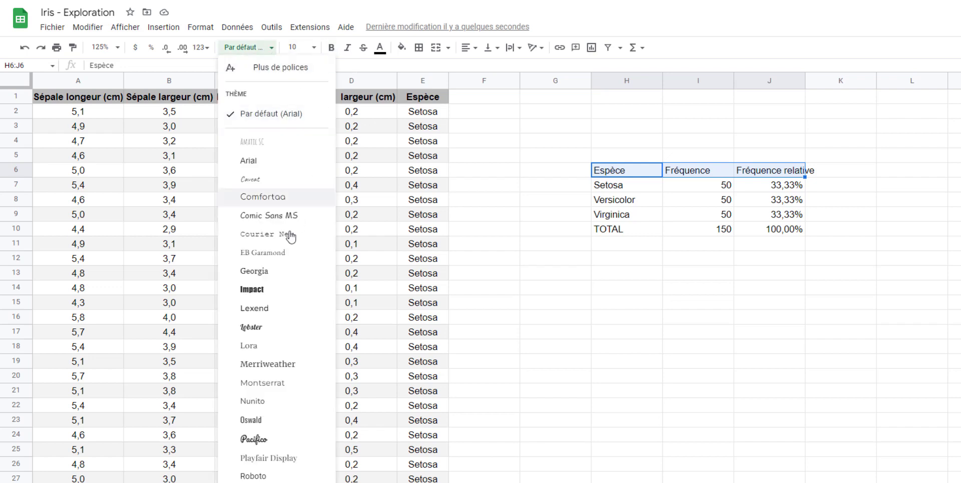
pyautogui.click(268, 291)
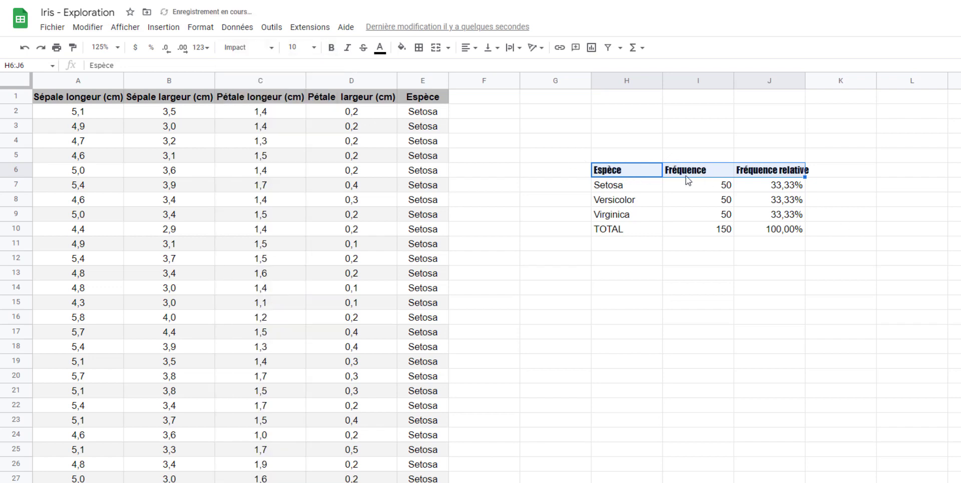
pyautogui.hotkey('ctrl', 'z')
pyautogui.click(764, 307)
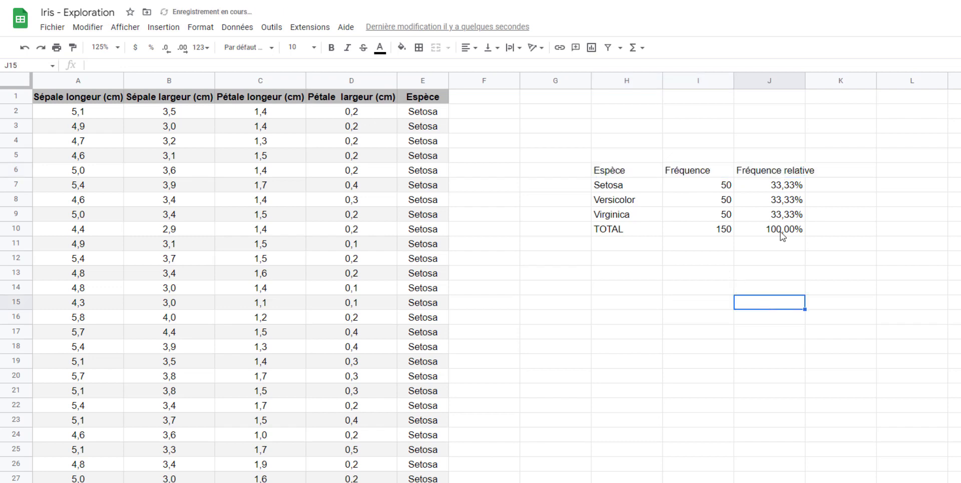
# Step: Try applying all borders to the frequency table in H6:J10 and undo them
pyautogui.moveTo(784, 235); pyautogui.dragTo(598, 171)
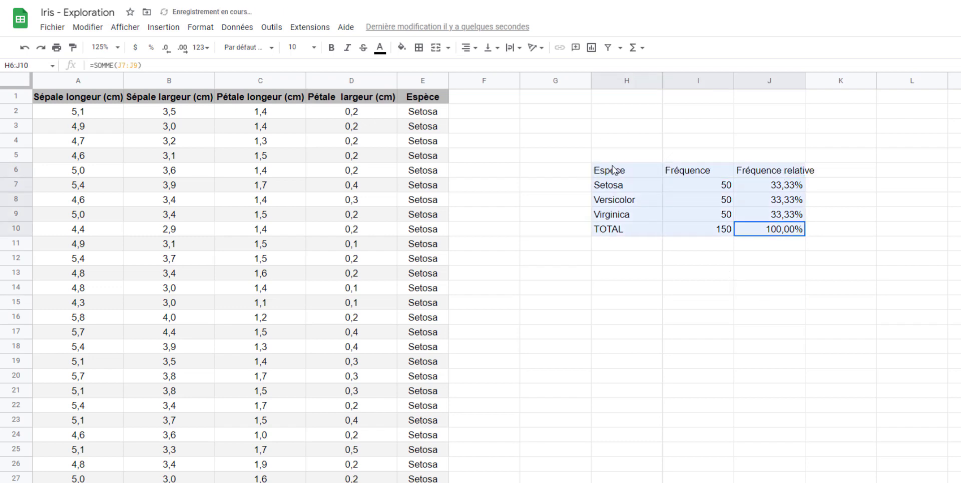
pyautogui.click(419, 48)
pyautogui.click(423, 69)
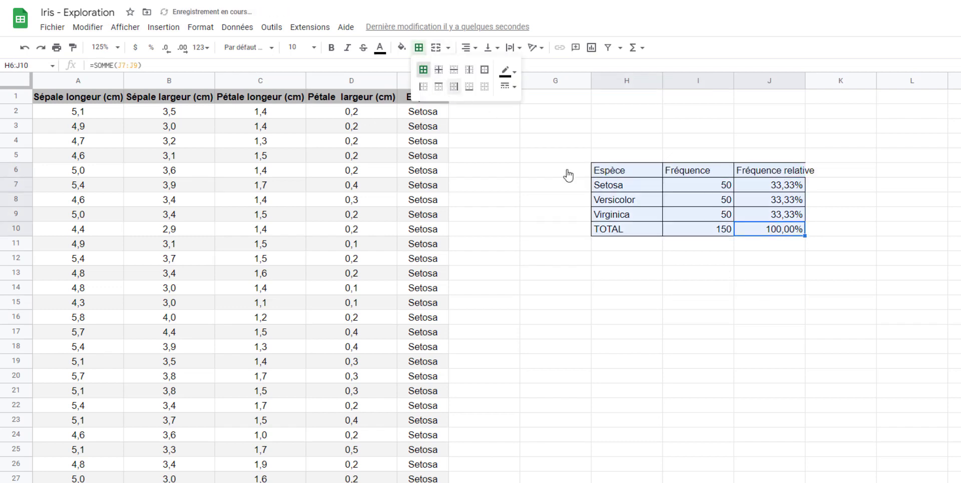
pyautogui.hotkey('ctrl', 'z')
pyautogui.click(729, 307)
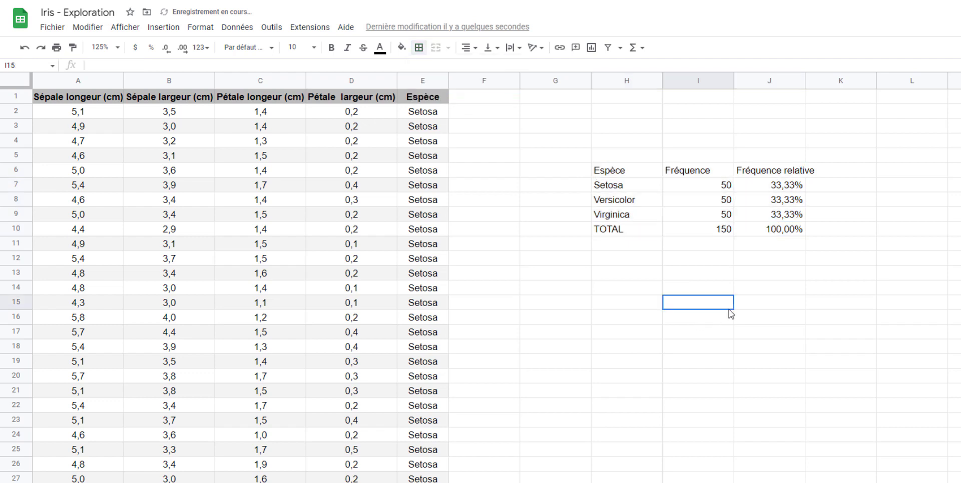
# Step: Review the frequency table in H6:J10 and its counts in I7:I9 alongside the species column and source data in columns A to E
pyautogui.moveTo(618, 173); pyautogui.dragTo(795, 233)
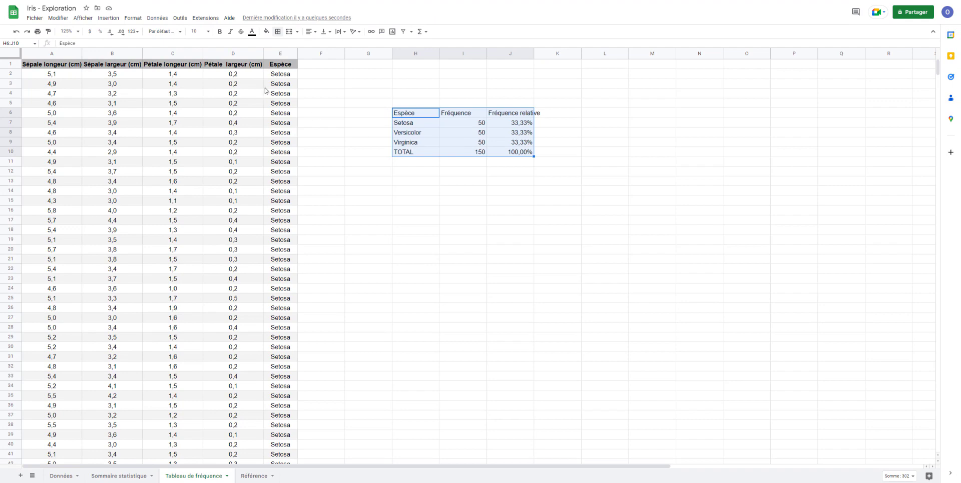
pyautogui.moveTo(285, 64); pyautogui.dragTo(284, 396)
pyautogui.click(334, 321)
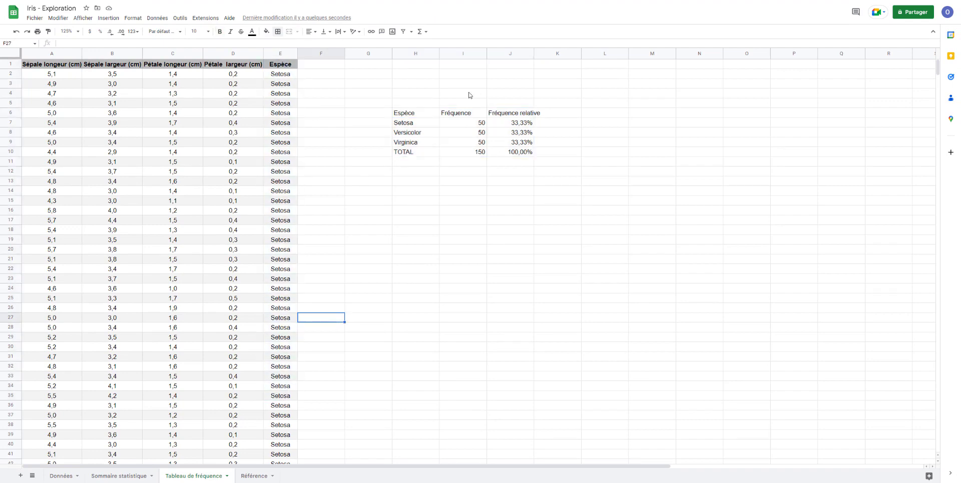
pyautogui.moveTo(484, 124); pyautogui.dragTo(484, 144)
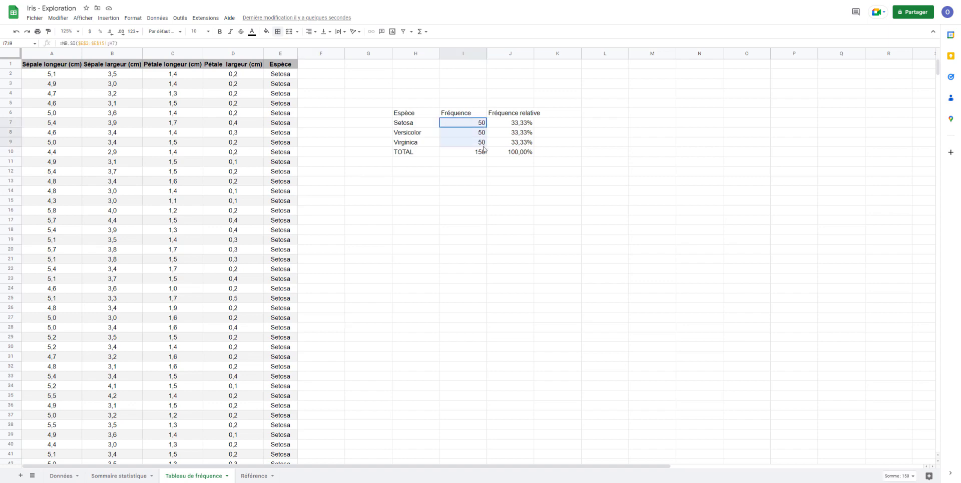
pyautogui.click(455, 209)
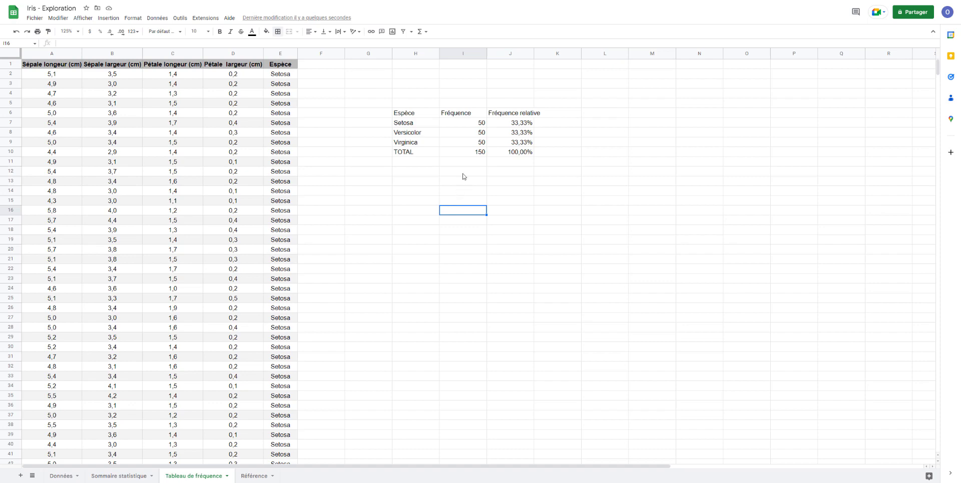
pyautogui.moveTo(479, 145); pyautogui.dragTo(478, 124)
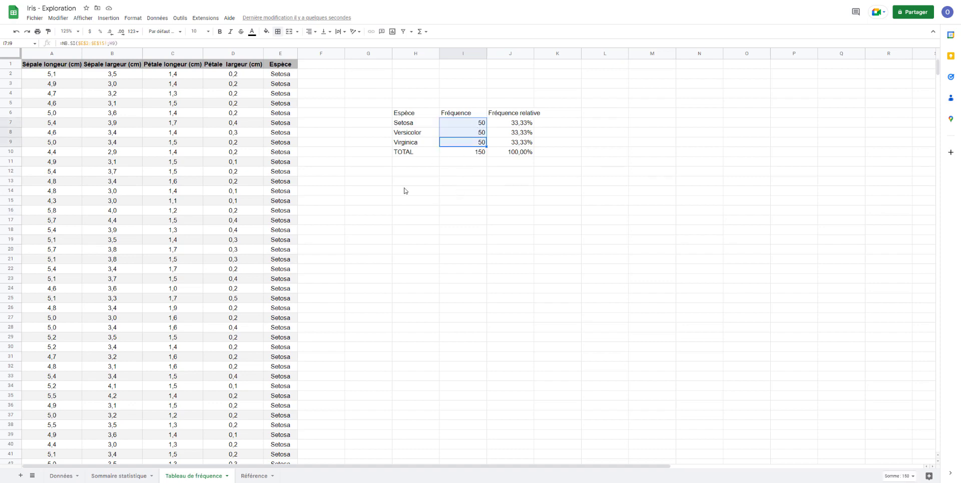
pyautogui.click(399, 211)
pyautogui.scroll(-6, 280, 360)
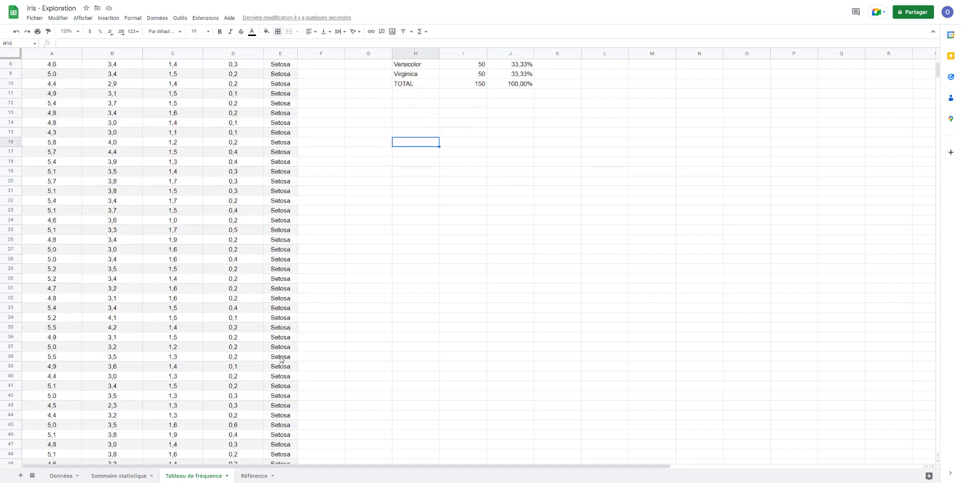
pyautogui.moveTo(281, 390); pyautogui.dragTo(42, 8)
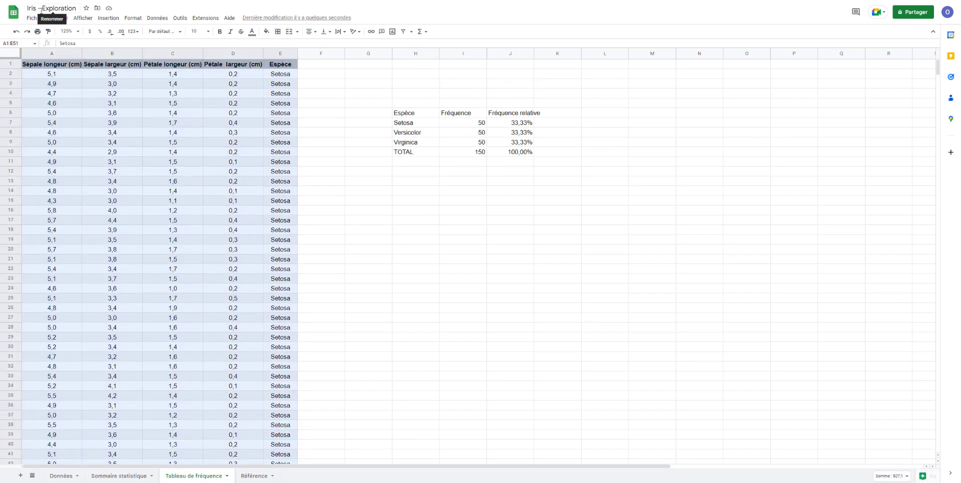